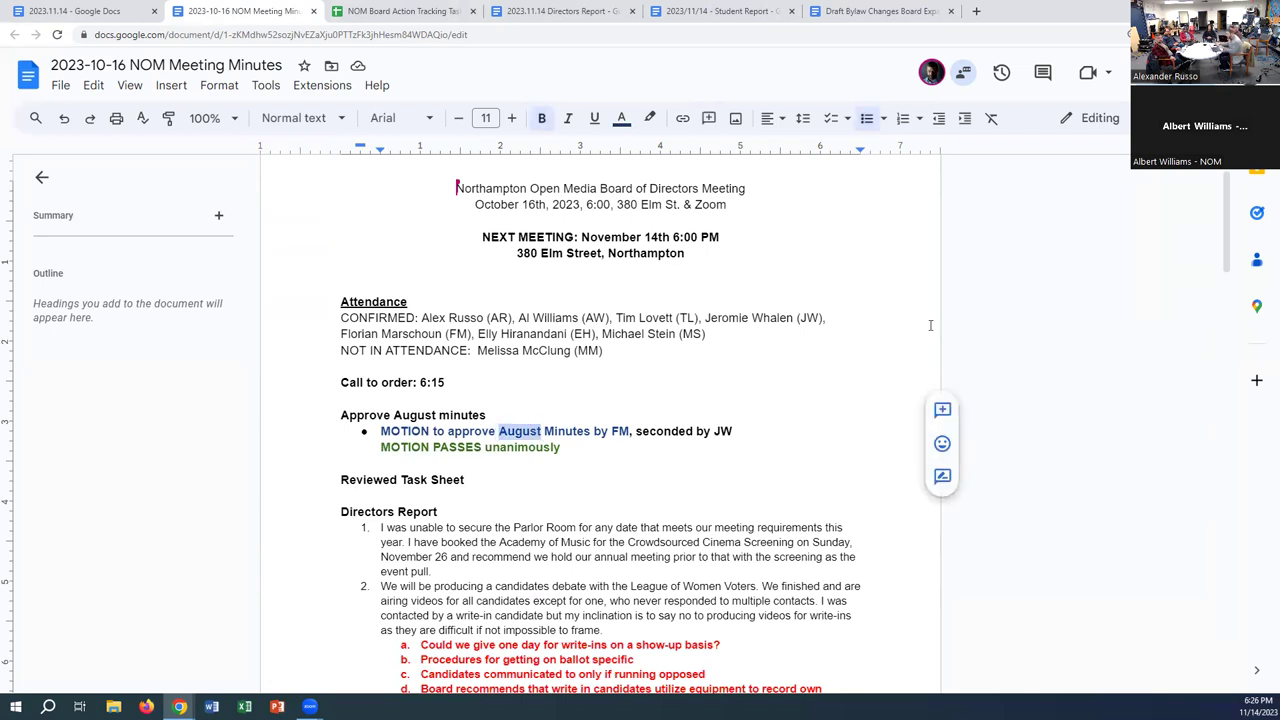
# Replace "August" with "September" in the minutes-approval motion line and close the 2023-10-16 meeting minutes document
pyautogui.write('September')
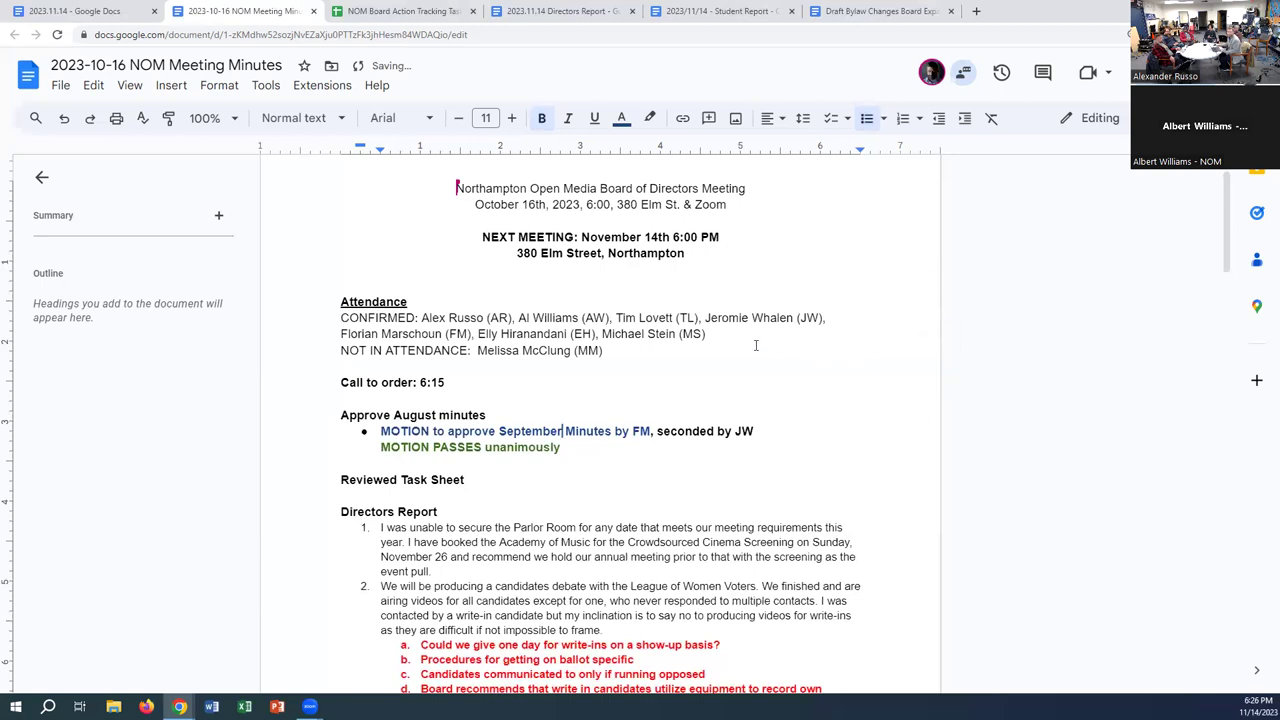
pyautogui.press('Down')
pyautogui.press('Up')
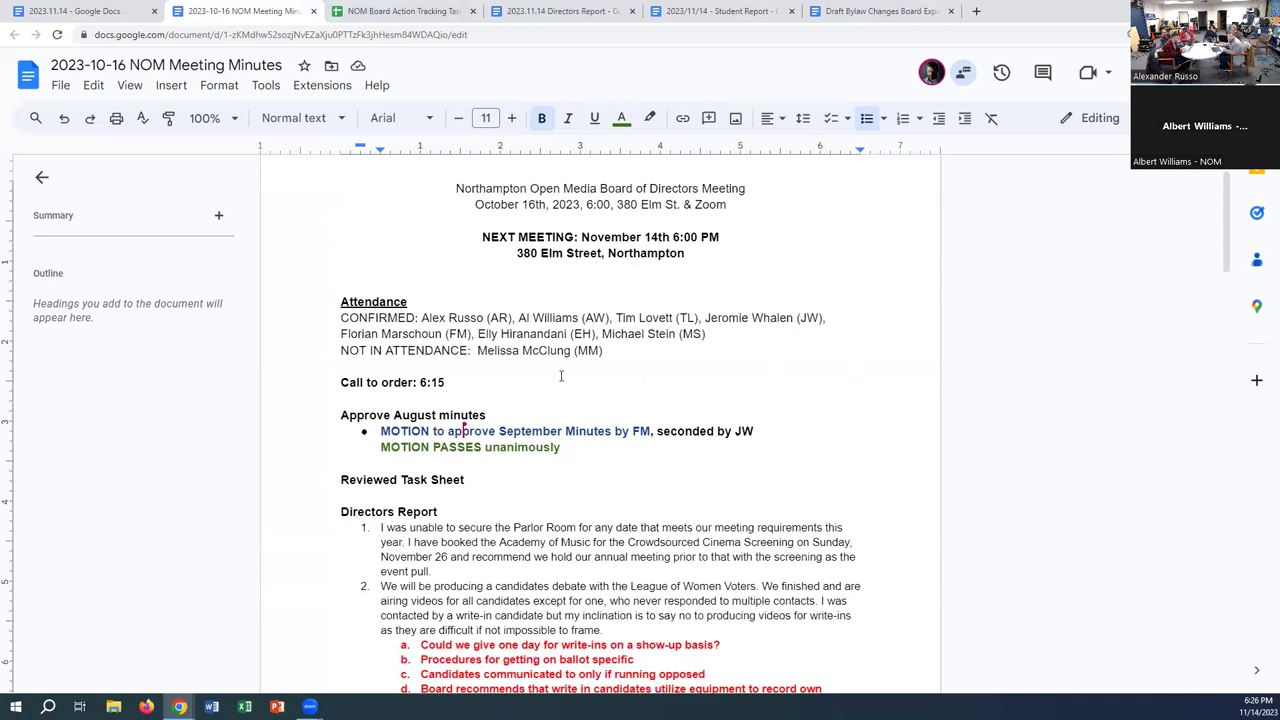
pyautogui.click(313, 11)
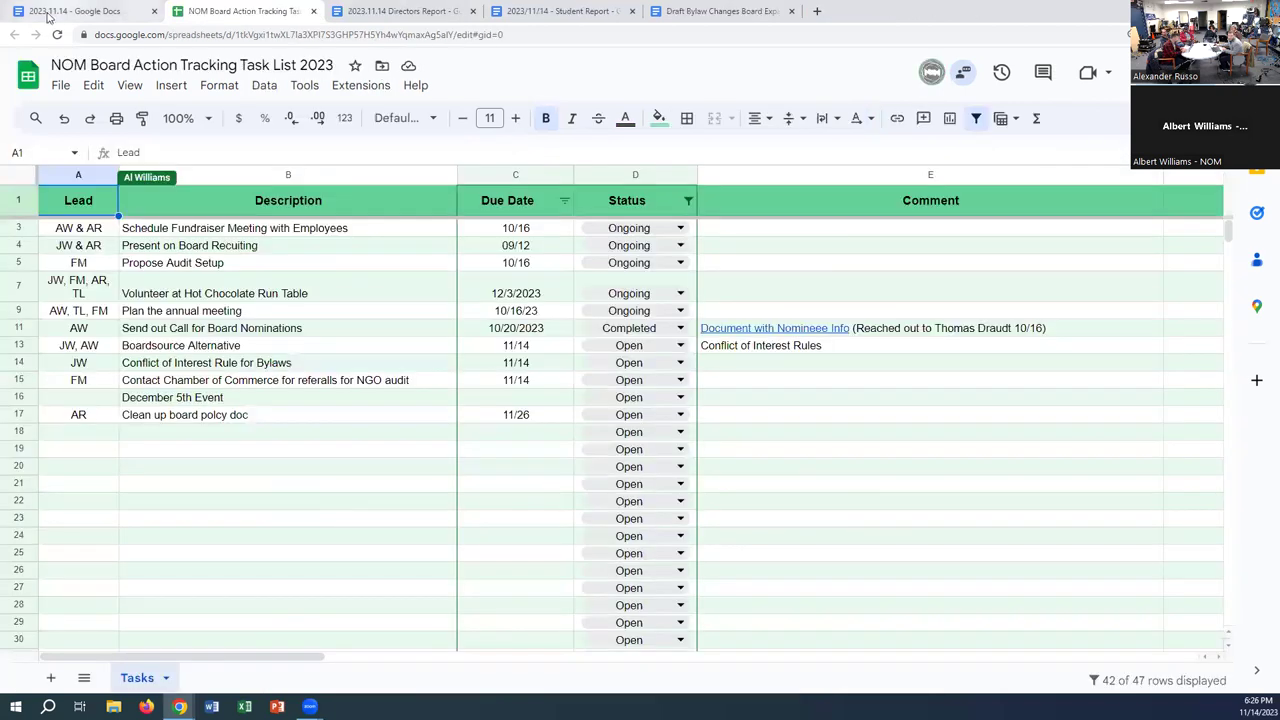
# Consult the November 14 agenda and set the status of "Schedule Fundraiser Meeting with Employees" to Completed in the board task list
pyautogui.click(48, 15)
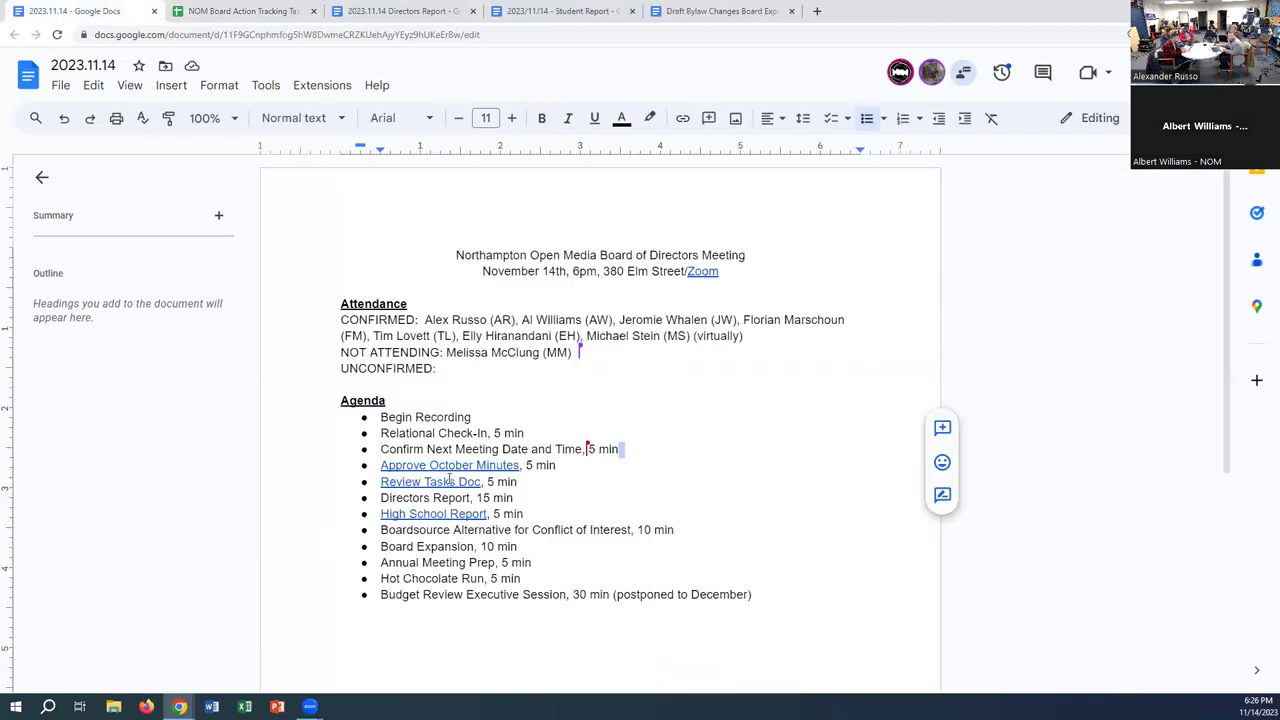
pyautogui.click(263, 13)
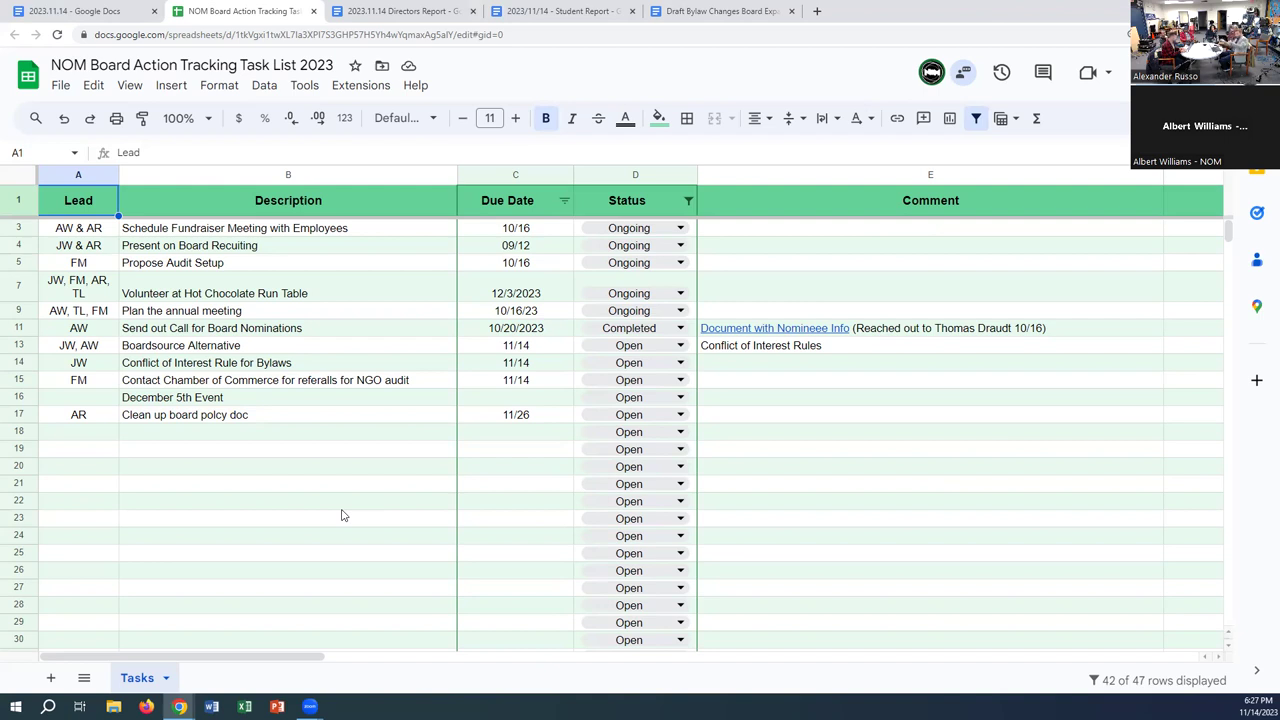
pyautogui.click(678, 228)
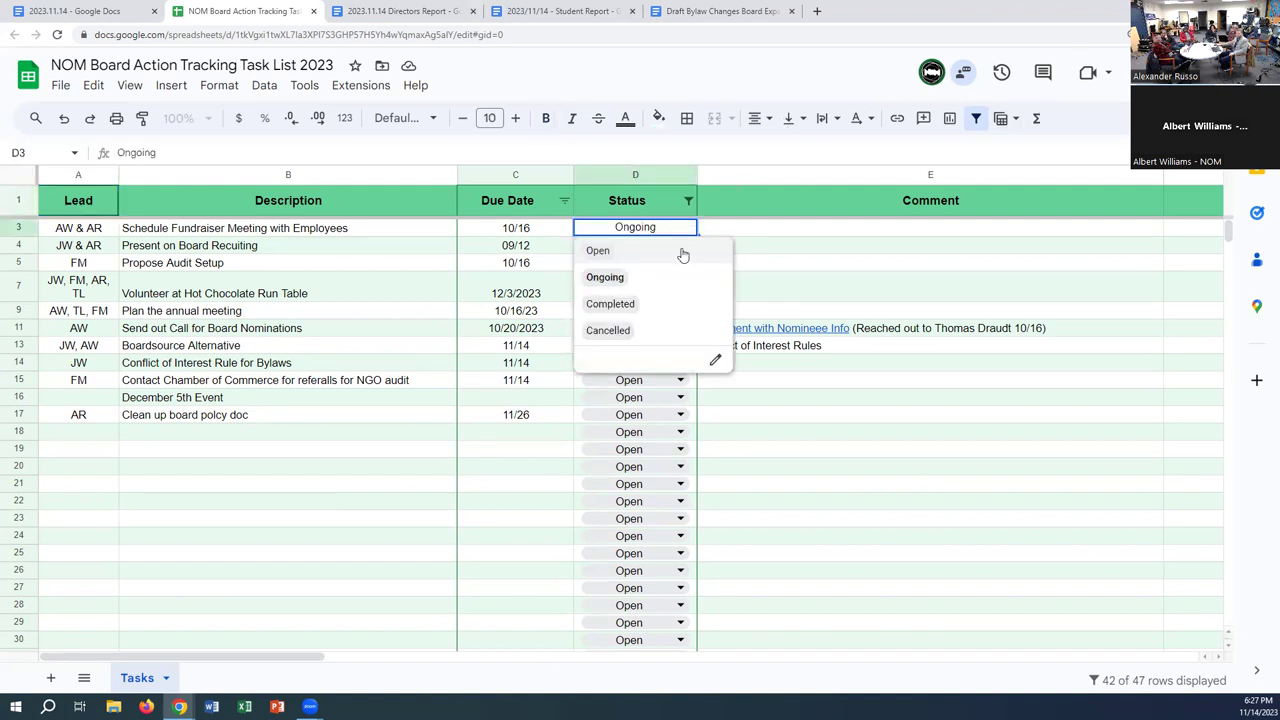
pyautogui.click(628, 304)
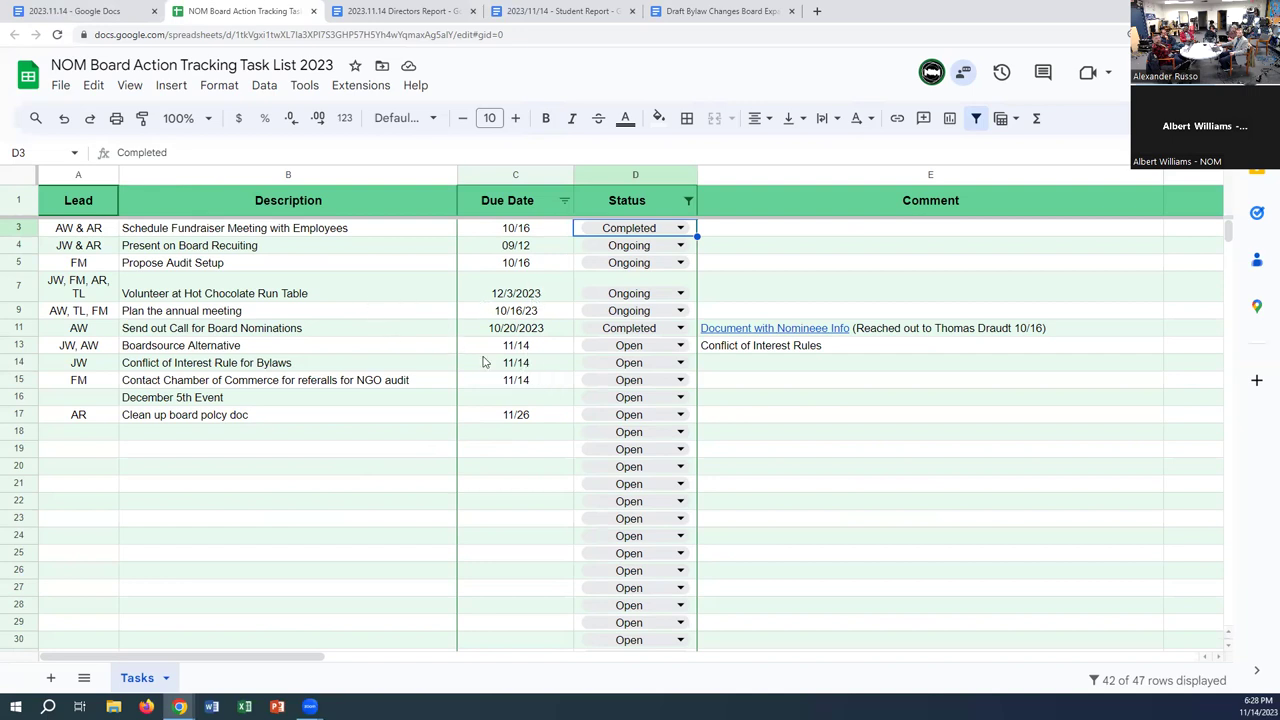
# Go over the Boardsource Alternative and Conflict of Interest tasks and set the status of "Present on Board Recuiting" to Completed
pyautogui.click(303, 350)
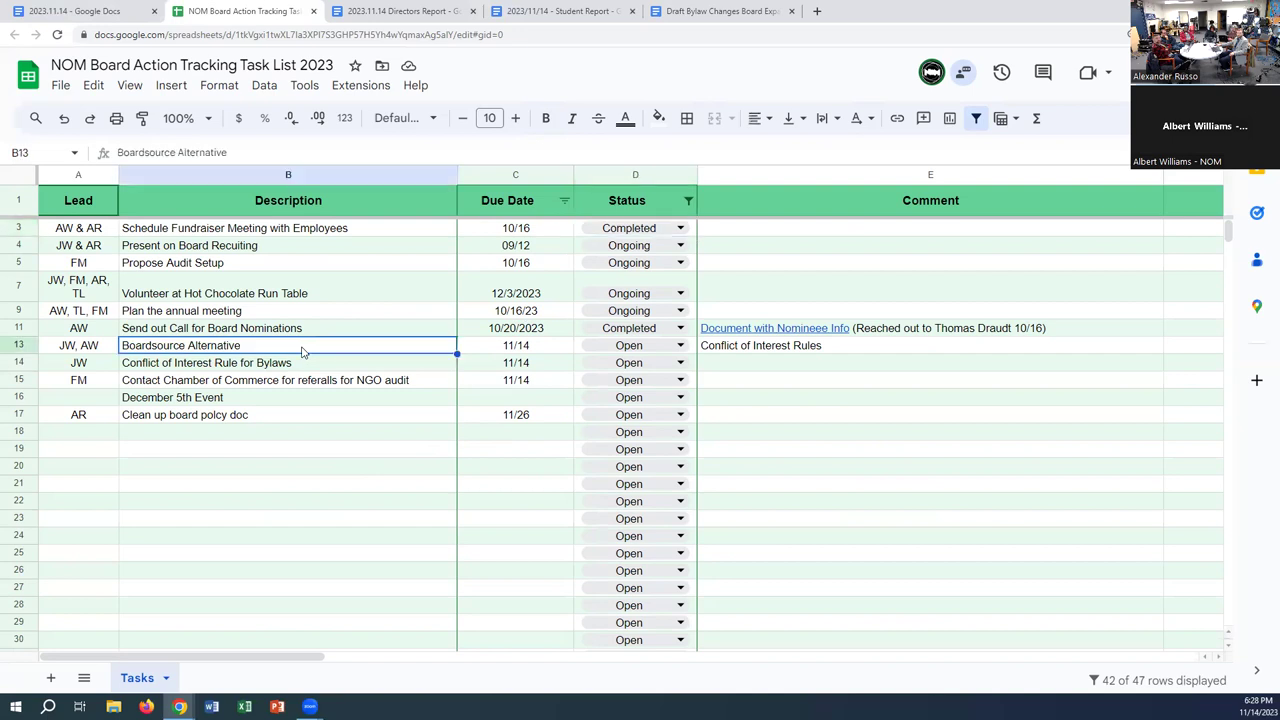
pyautogui.click(353, 369)
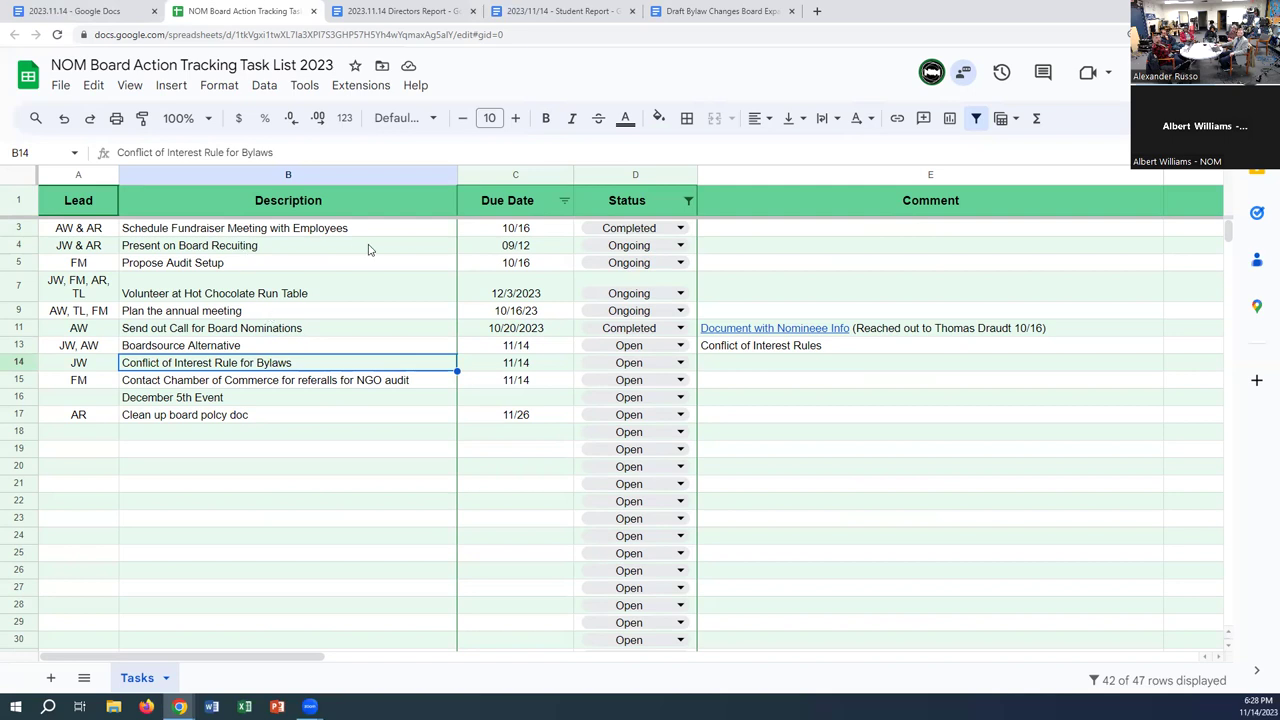
pyautogui.click(655, 245)
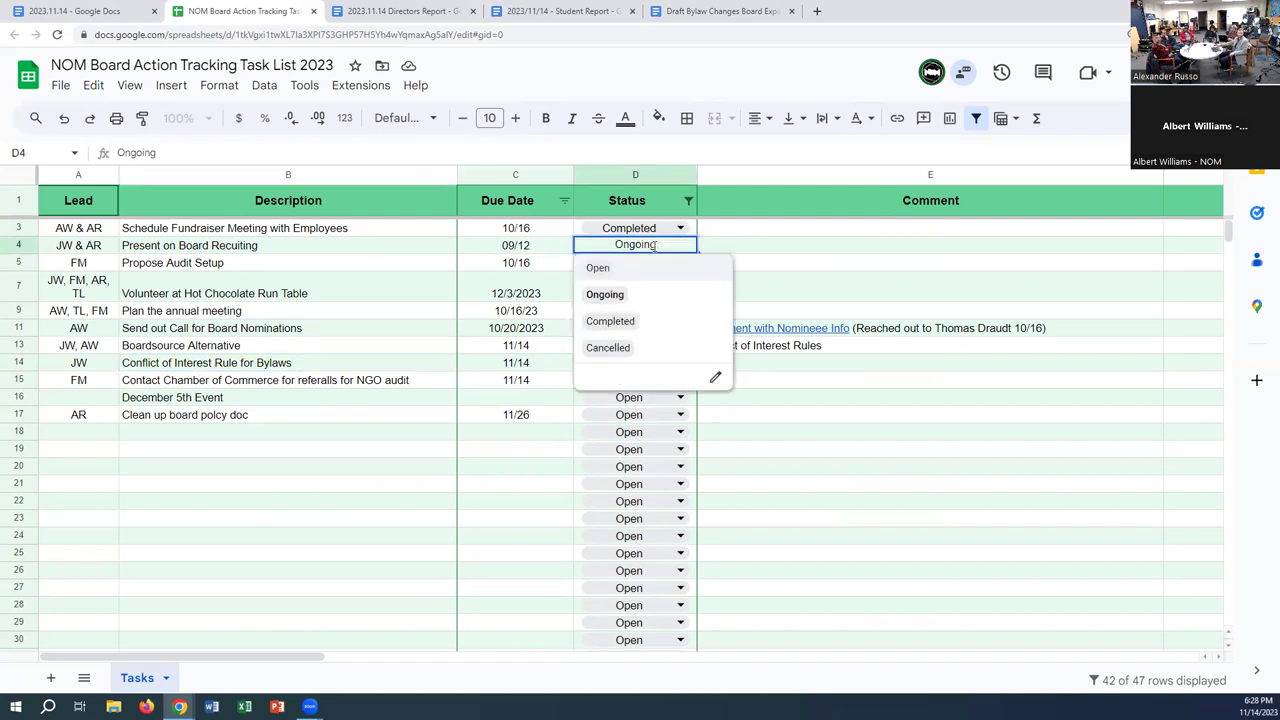
pyautogui.click(618, 321)
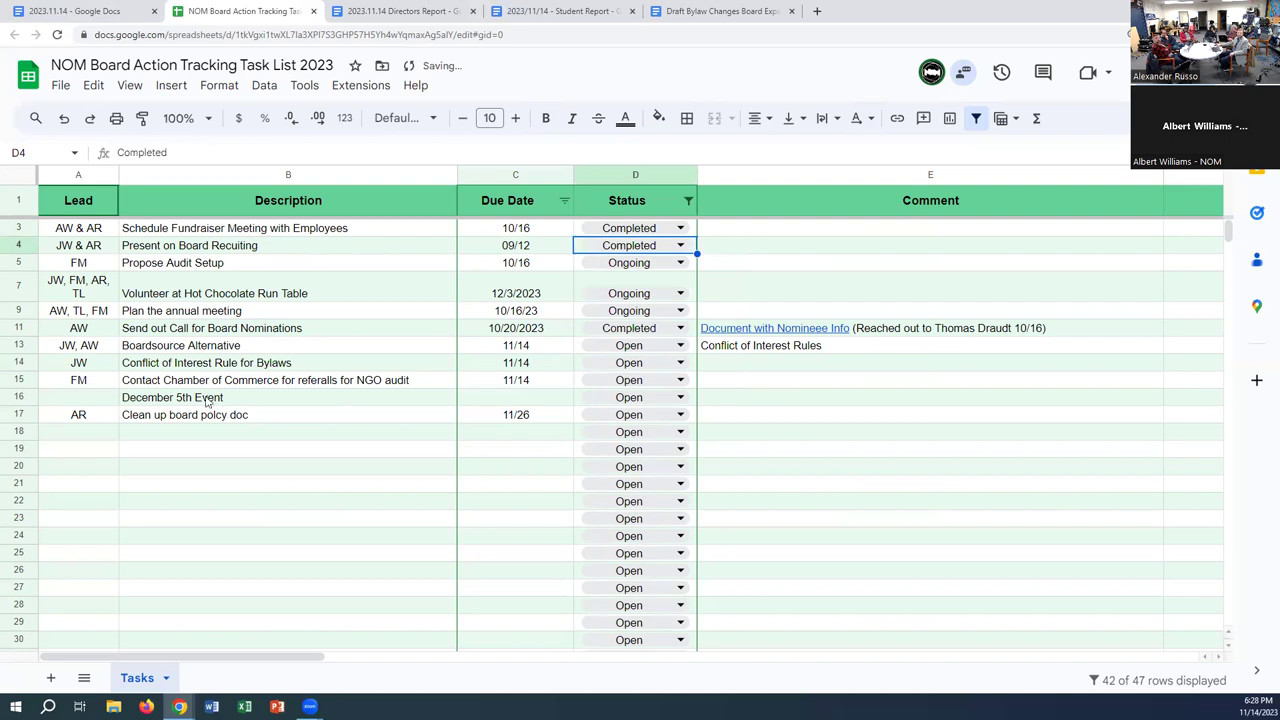
# Set the status of the Chamber of Commerce task about referrals for the NGO audit to Ongoing
pyautogui.click(308, 365)
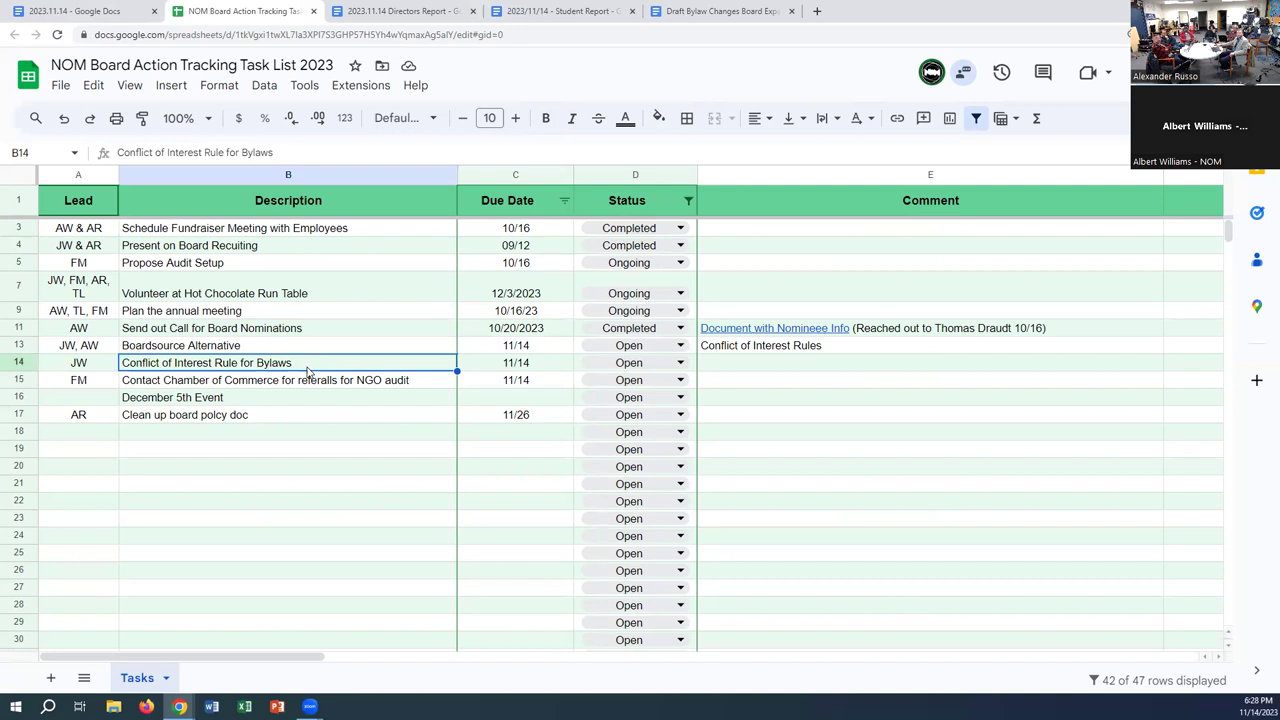
pyautogui.click(271, 384)
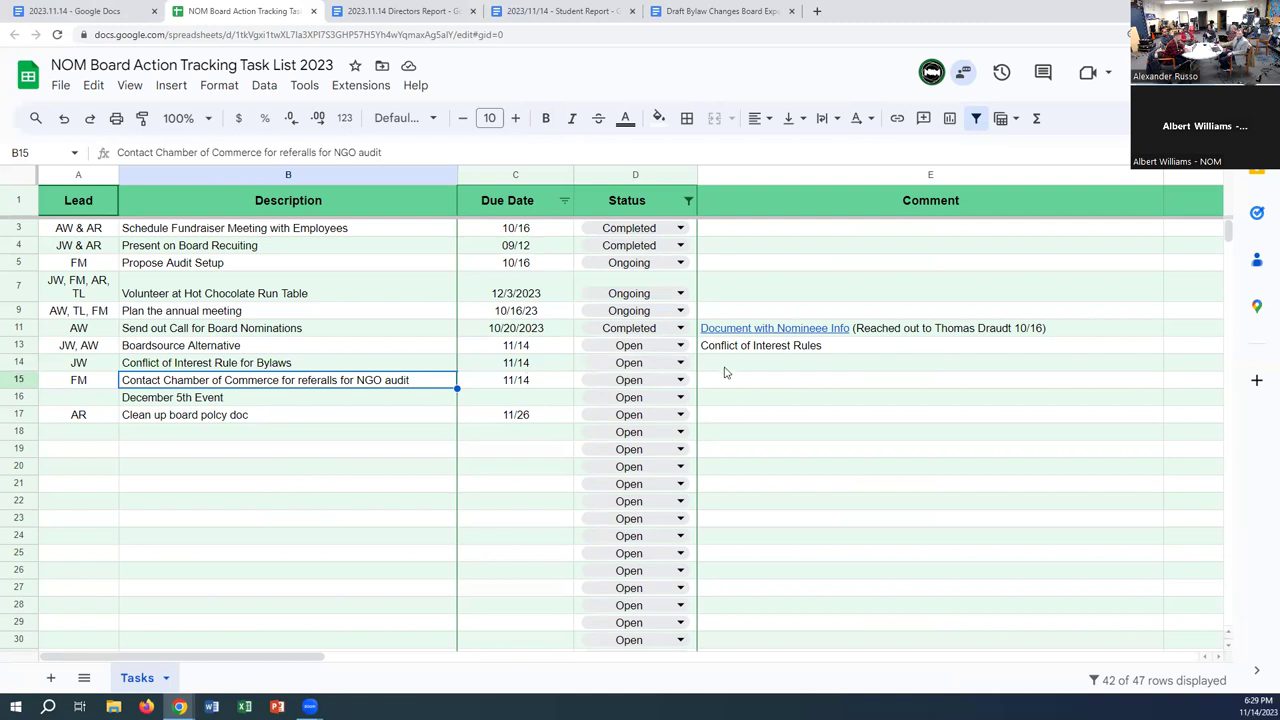
pyautogui.click(683, 383)
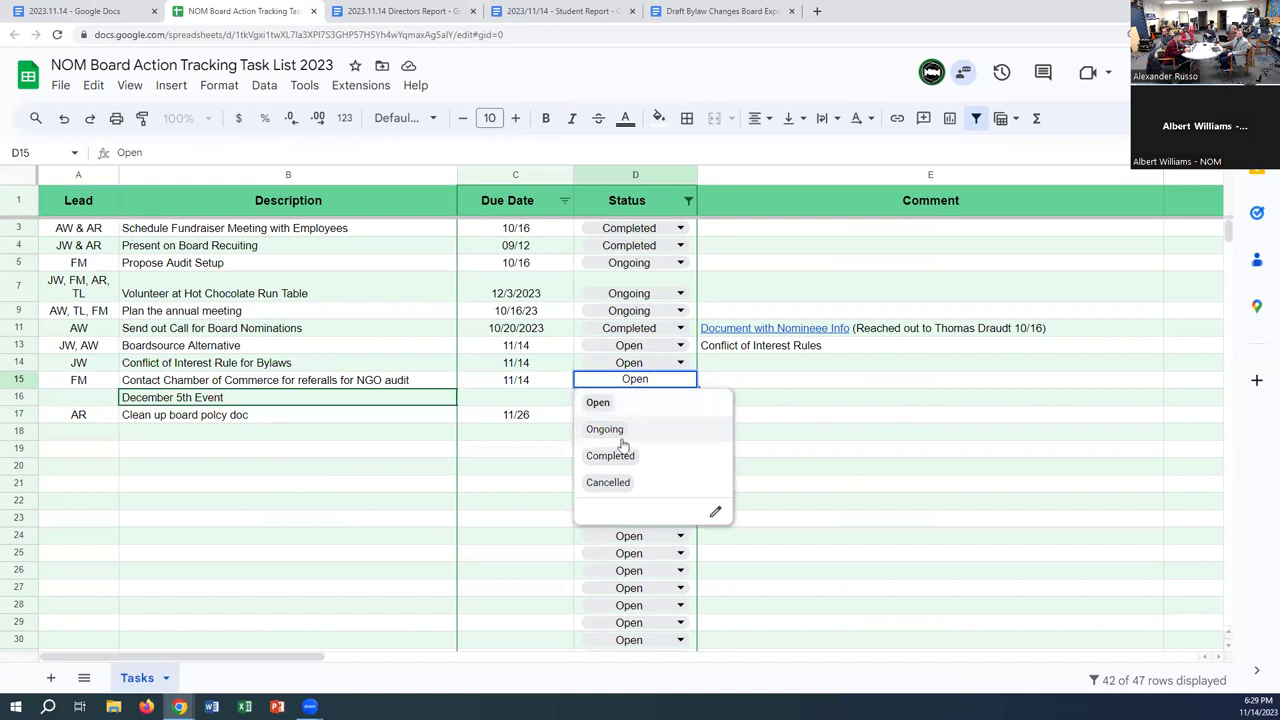
pyautogui.click(605, 429)
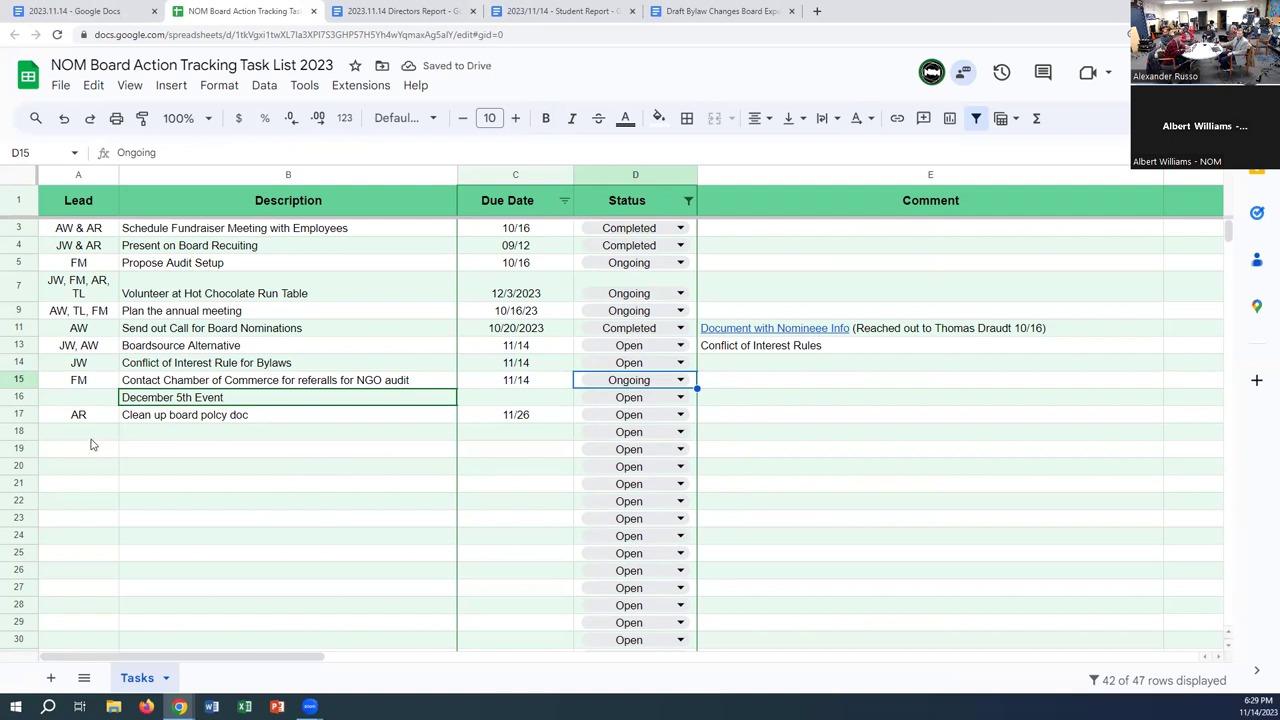
# Review the December 5th Event task and locate the Directors Report item in the 2023.11.14 agenda
pyautogui.click(280, 398)
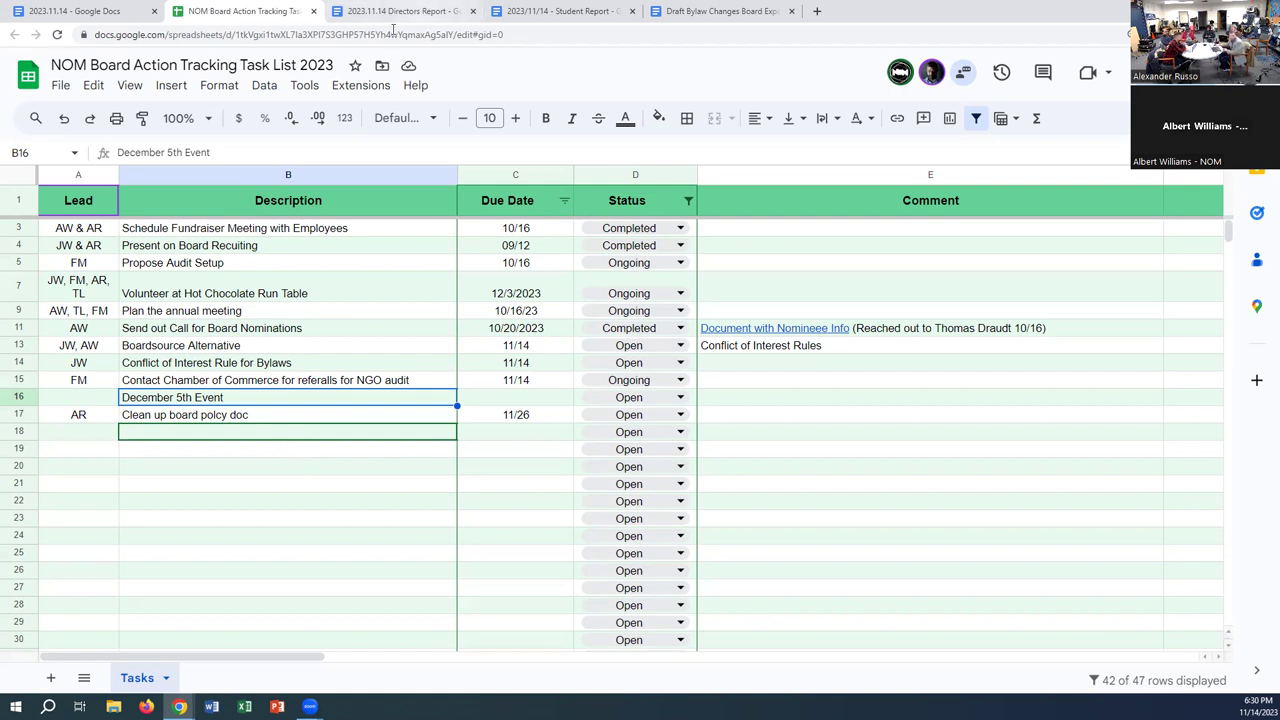
pyautogui.click(42, 12)
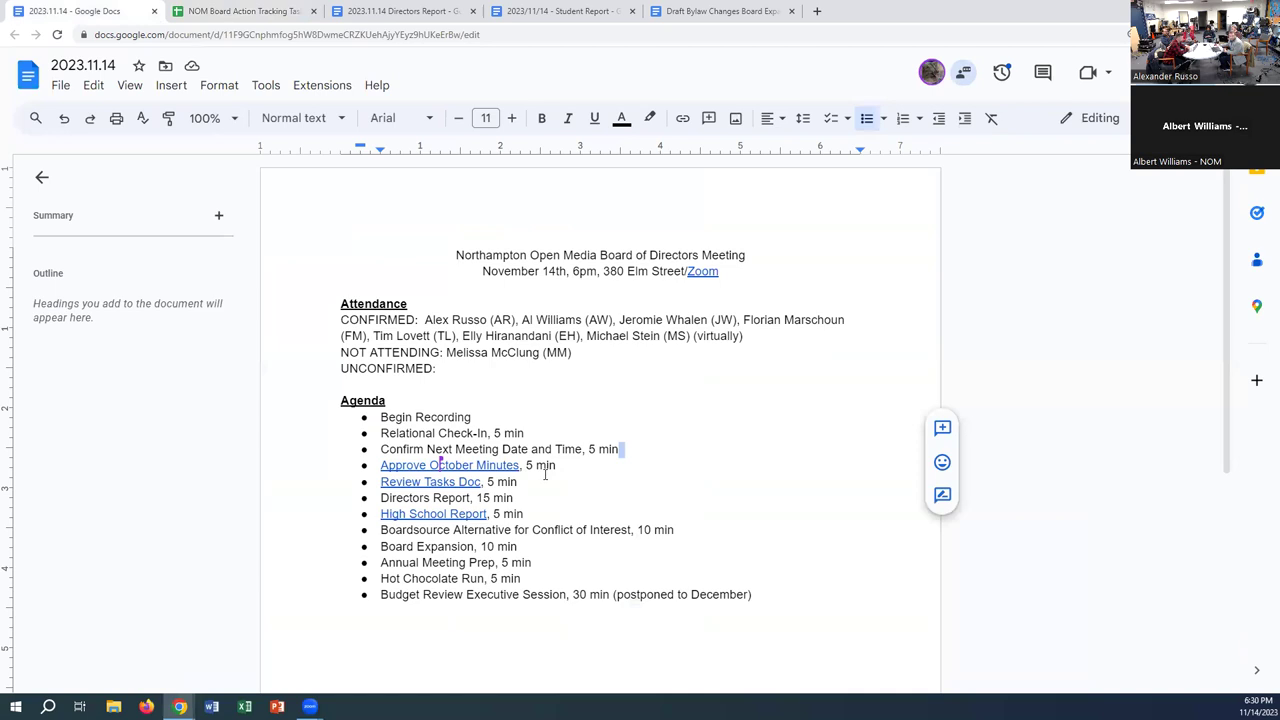
pyautogui.click(483, 497)
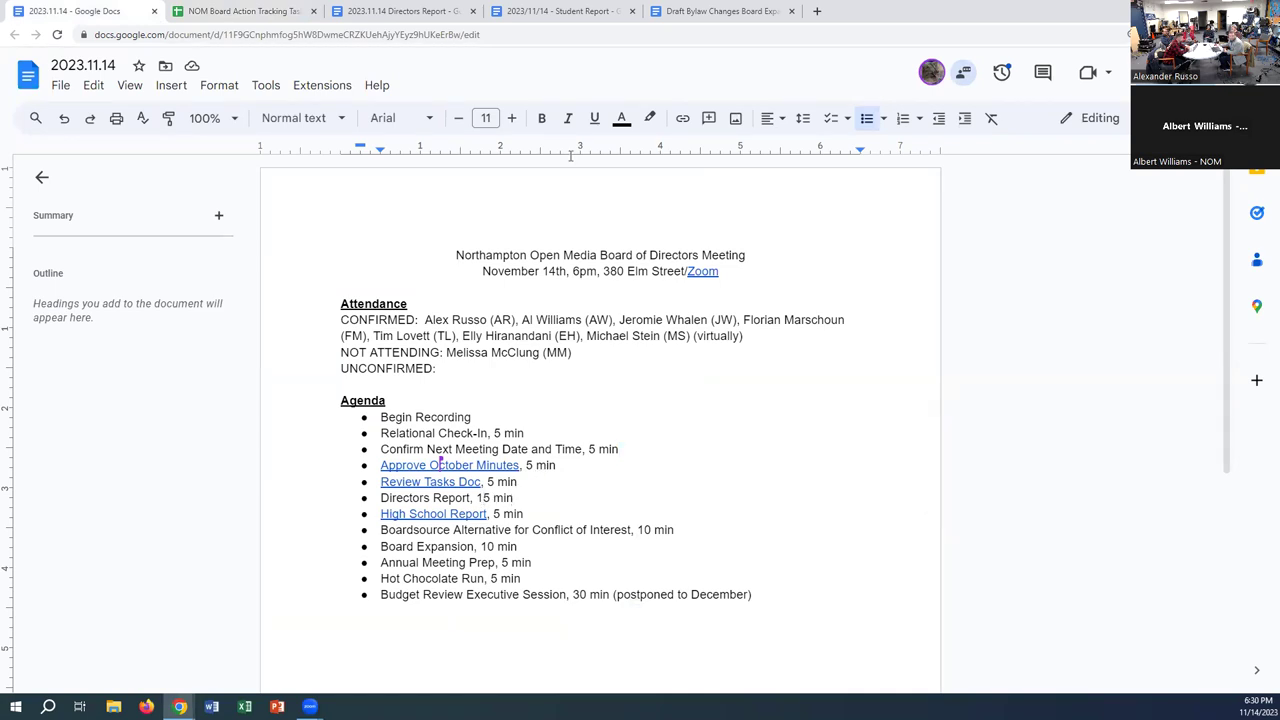
# Read through the 2023.11.14 Directors Report to its last item, selecting "large donors" in item 2 and enlarging the page to 150%
pyautogui.click(398, 12)
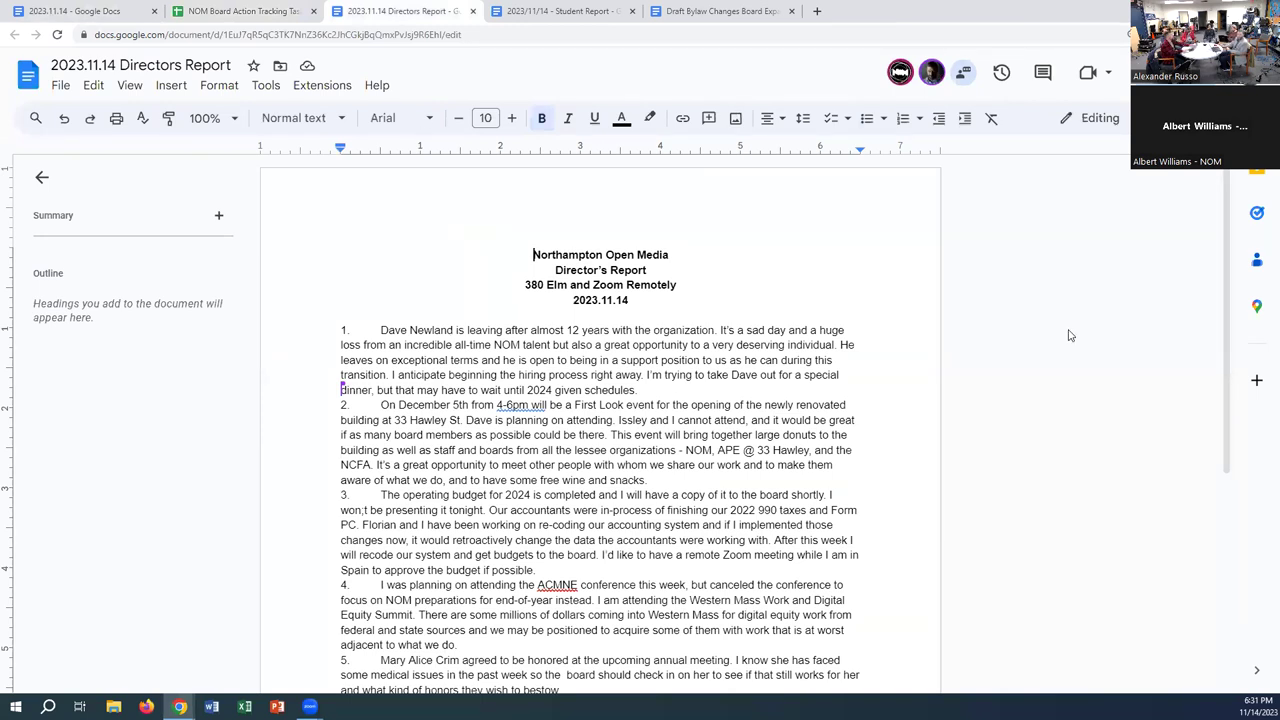
pyautogui.scroll(-1, 1046, 381)
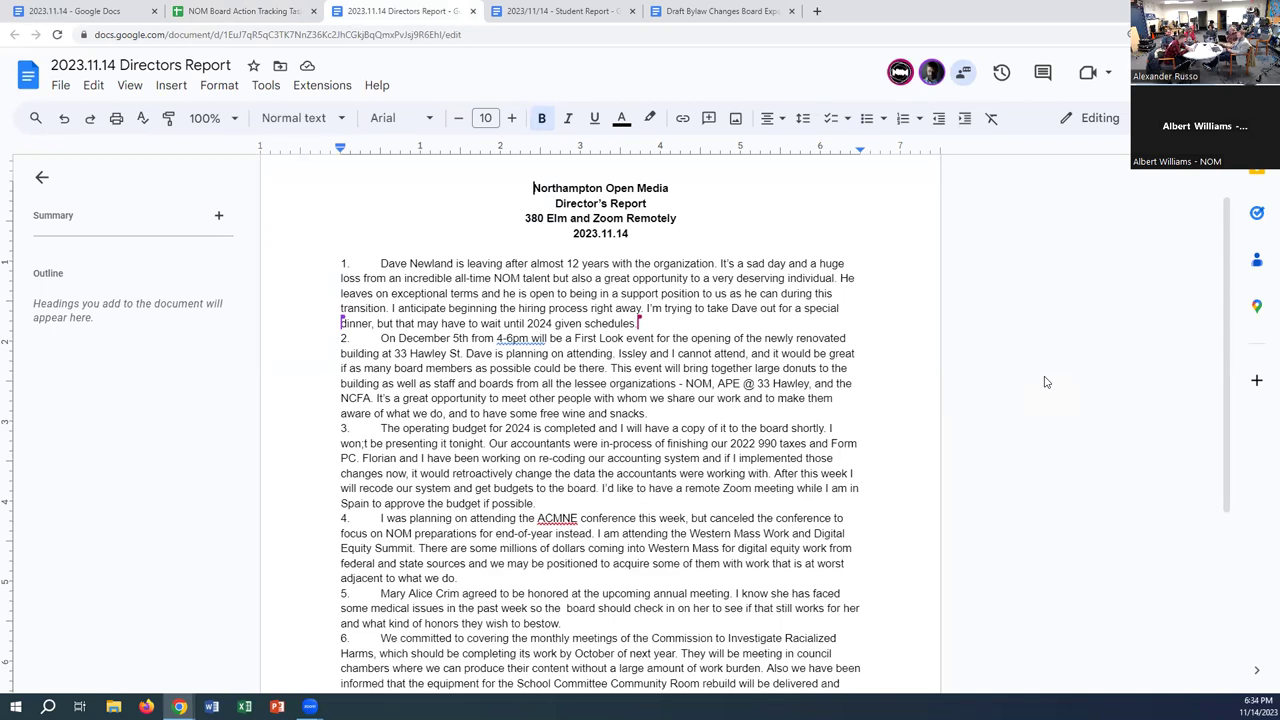
pyautogui.moveTo(756, 368); pyautogui.dragTo(816, 368)
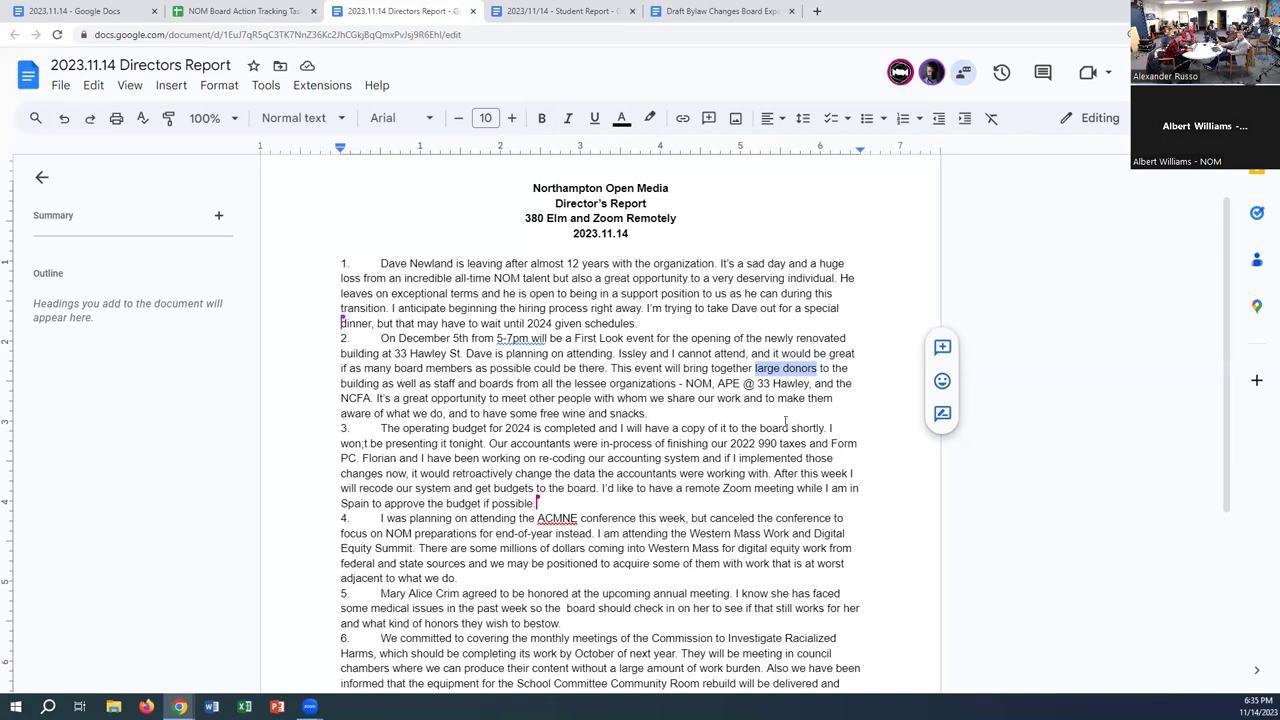
pyautogui.click(638, 453)
pyautogui.scroll(-3, 638, 453)
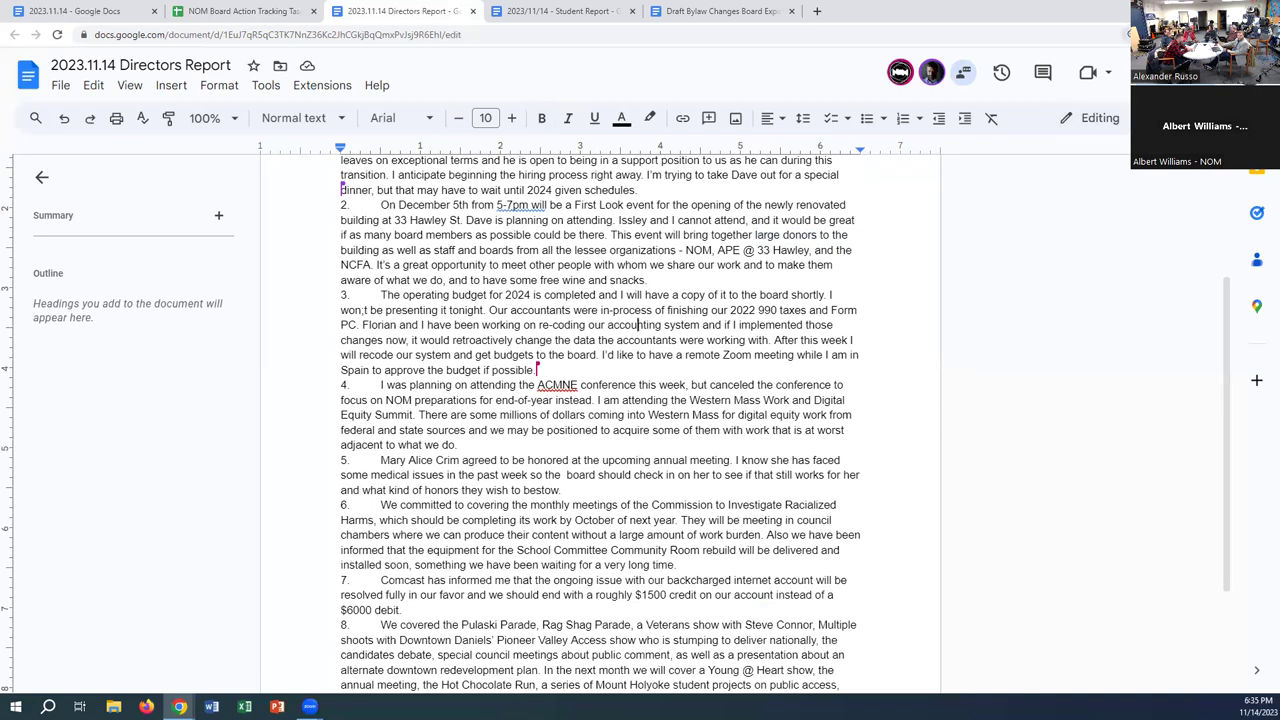
pyautogui.click(1128, 34)
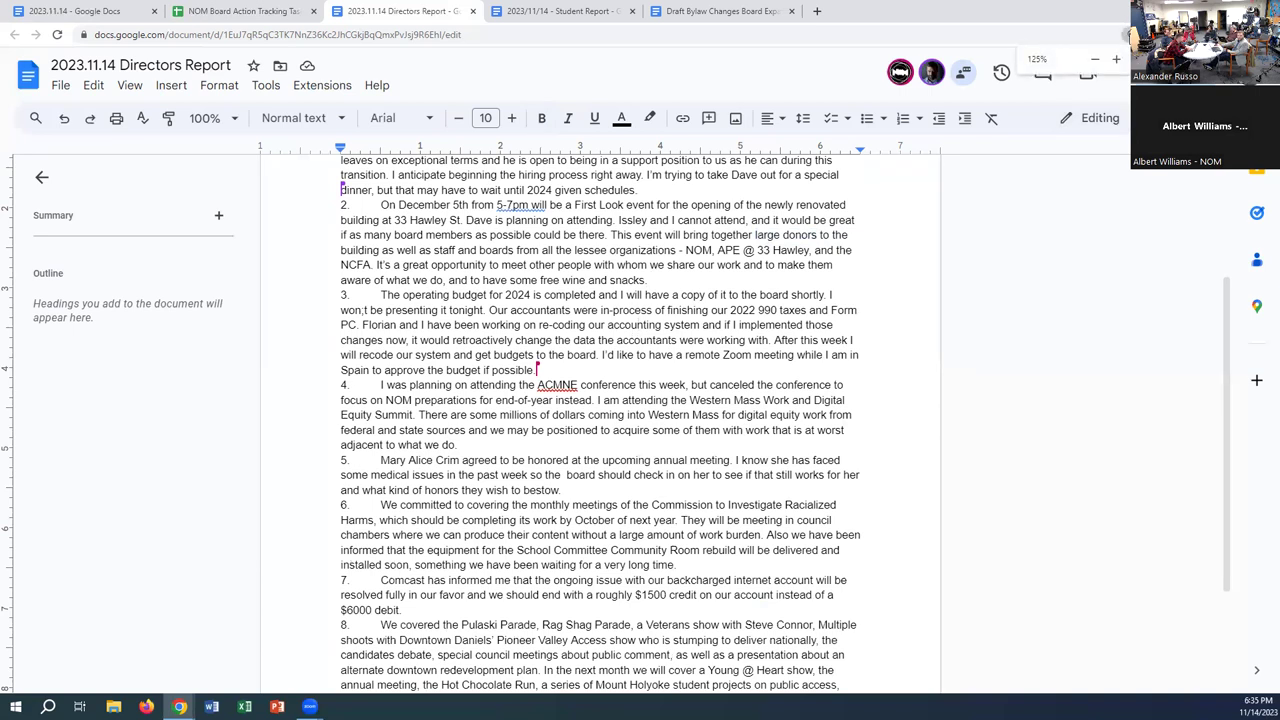
pyautogui.click(1118, 60)
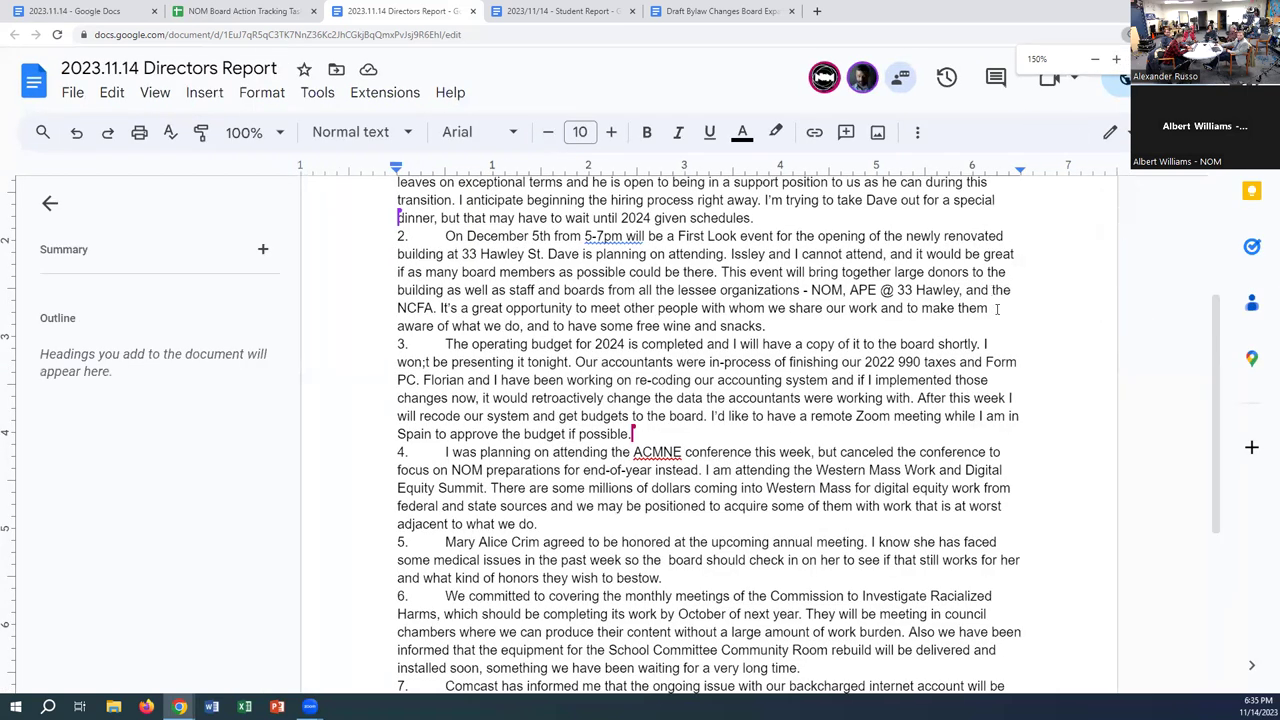
pyautogui.scroll(-1, 990, 297)
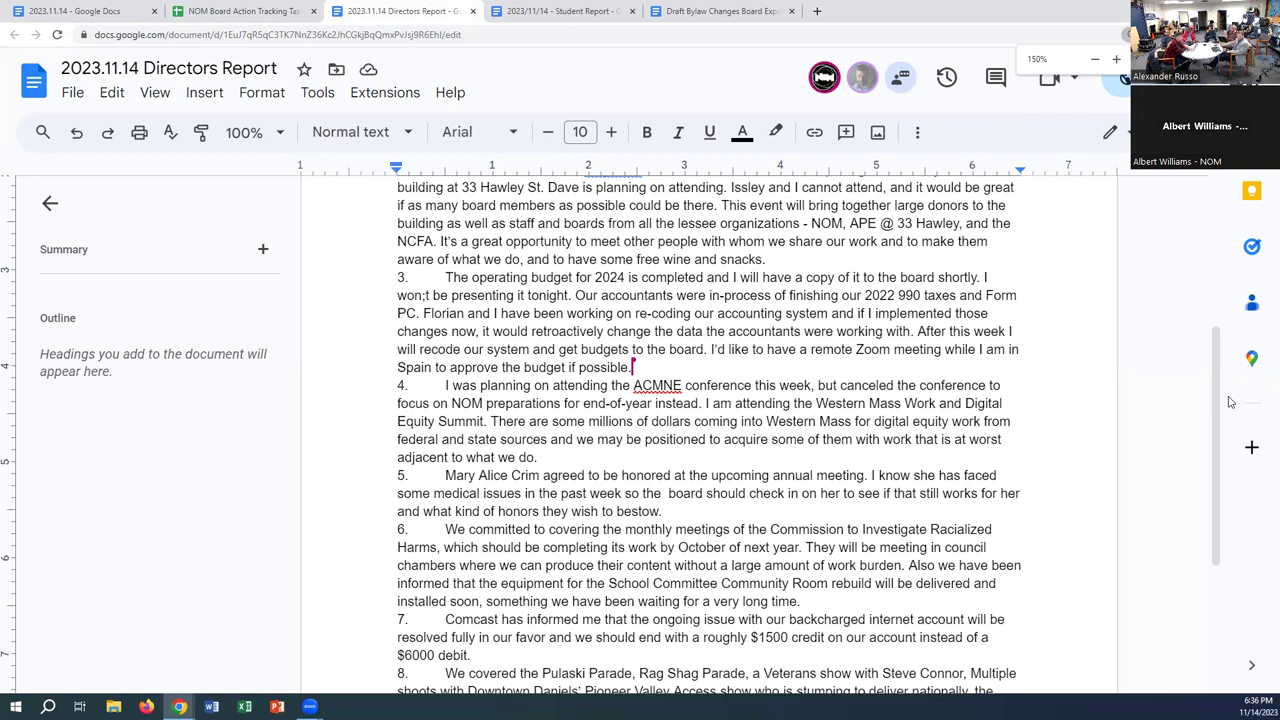
pyautogui.scroll(-4, 882, 461)
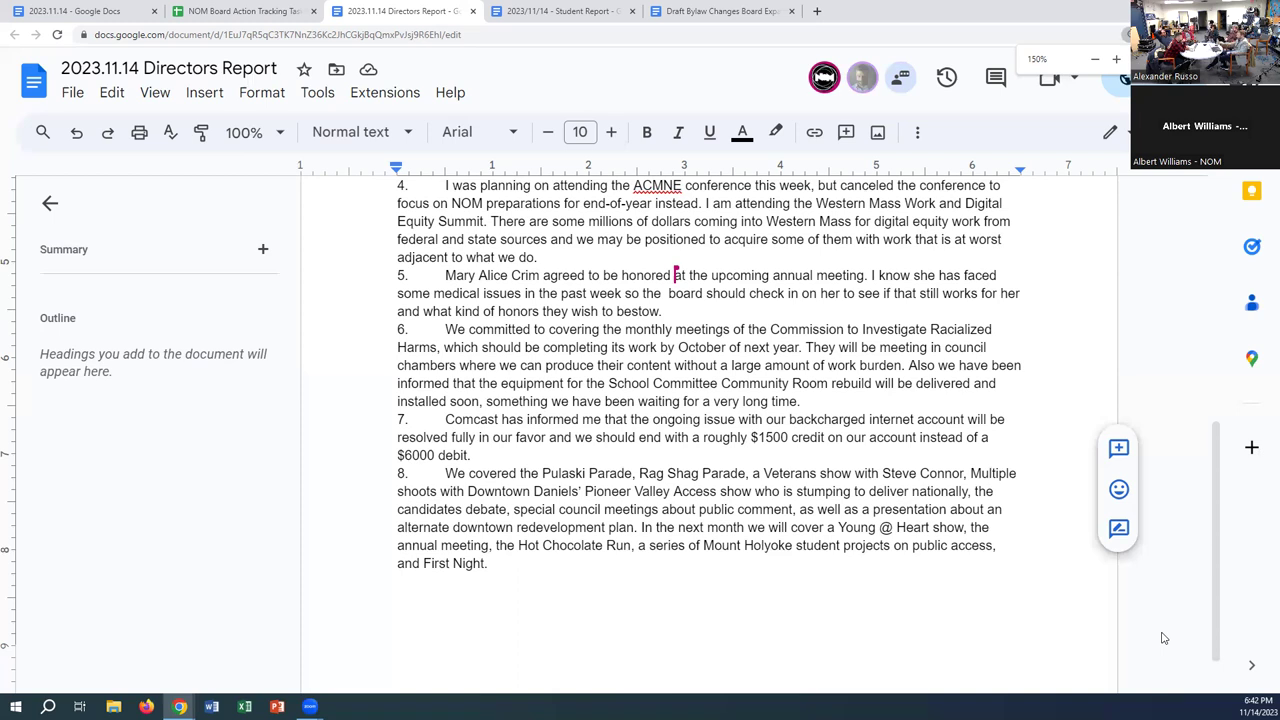
# Reduce the page magnification, check the agenda and read the 2023/11/14 Student Report
pyautogui.click(1095, 60)
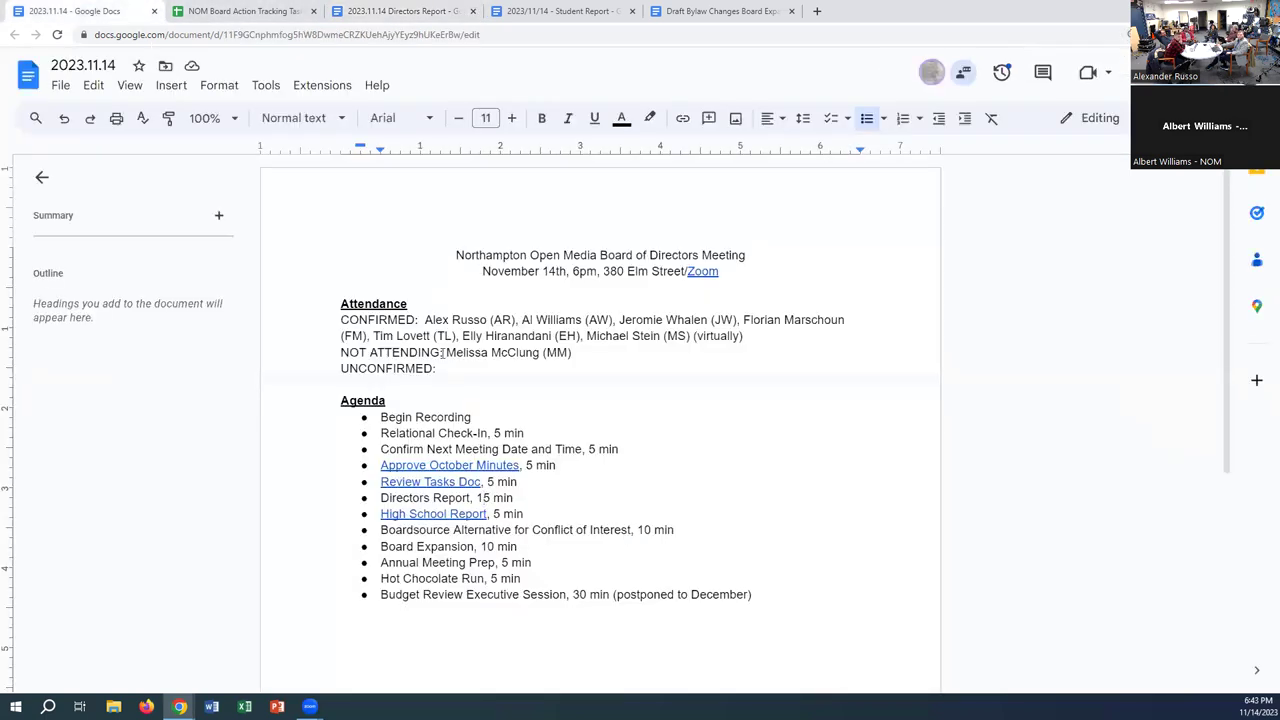
pyautogui.click(545, 11)
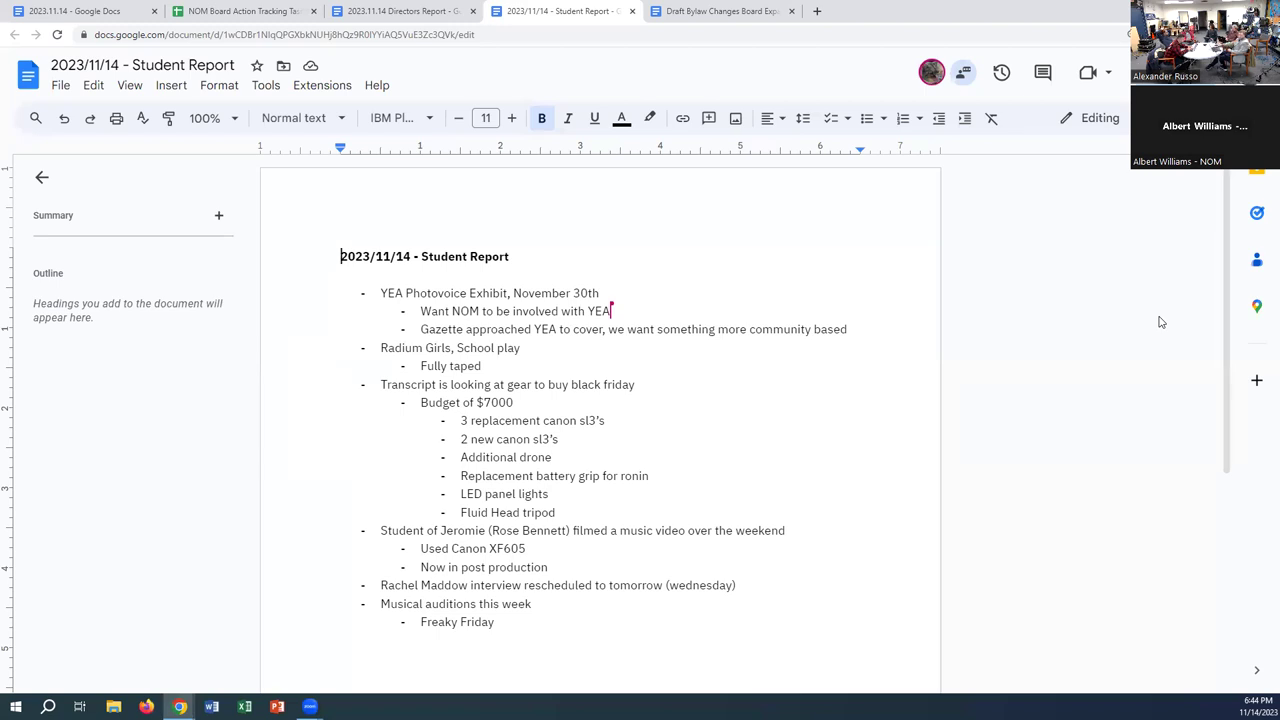
pyautogui.scroll(-1, 831, 404)
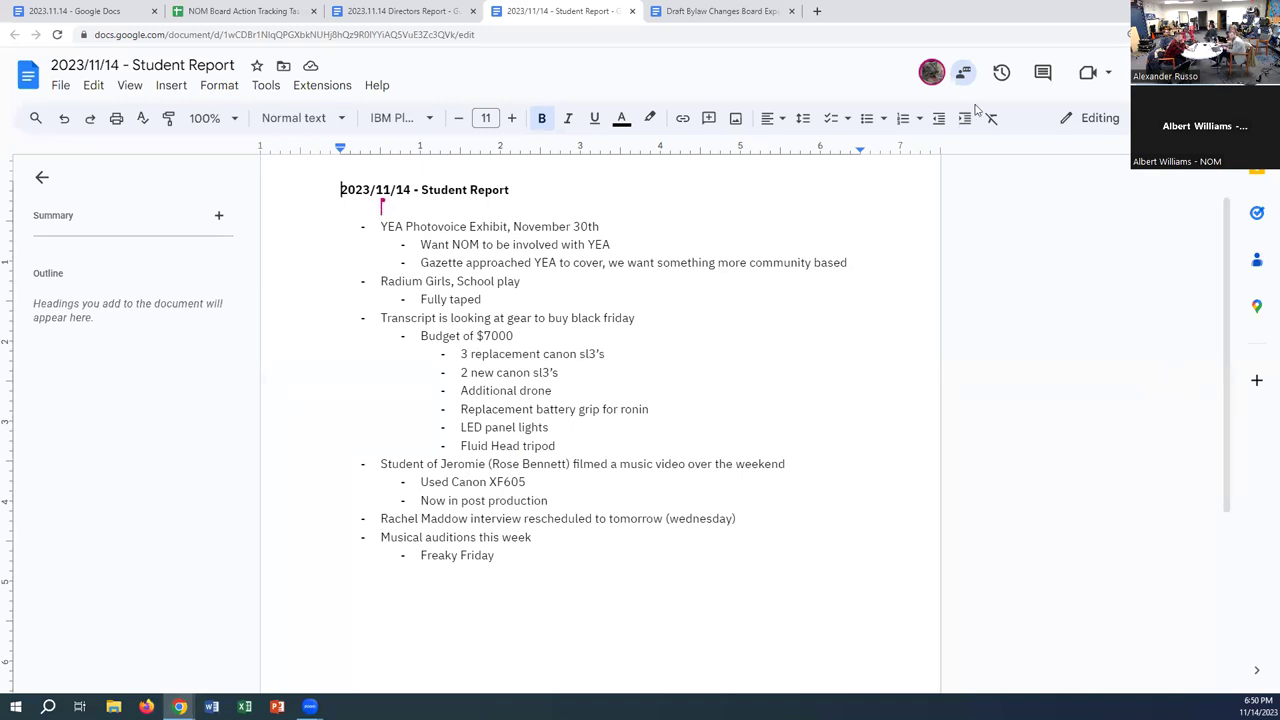
# Add a "YEA Event" task to the first empty row of the NOM Board Action Tracking Task List, due 11/30 with lead AR
pyautogui.click(232, 13)
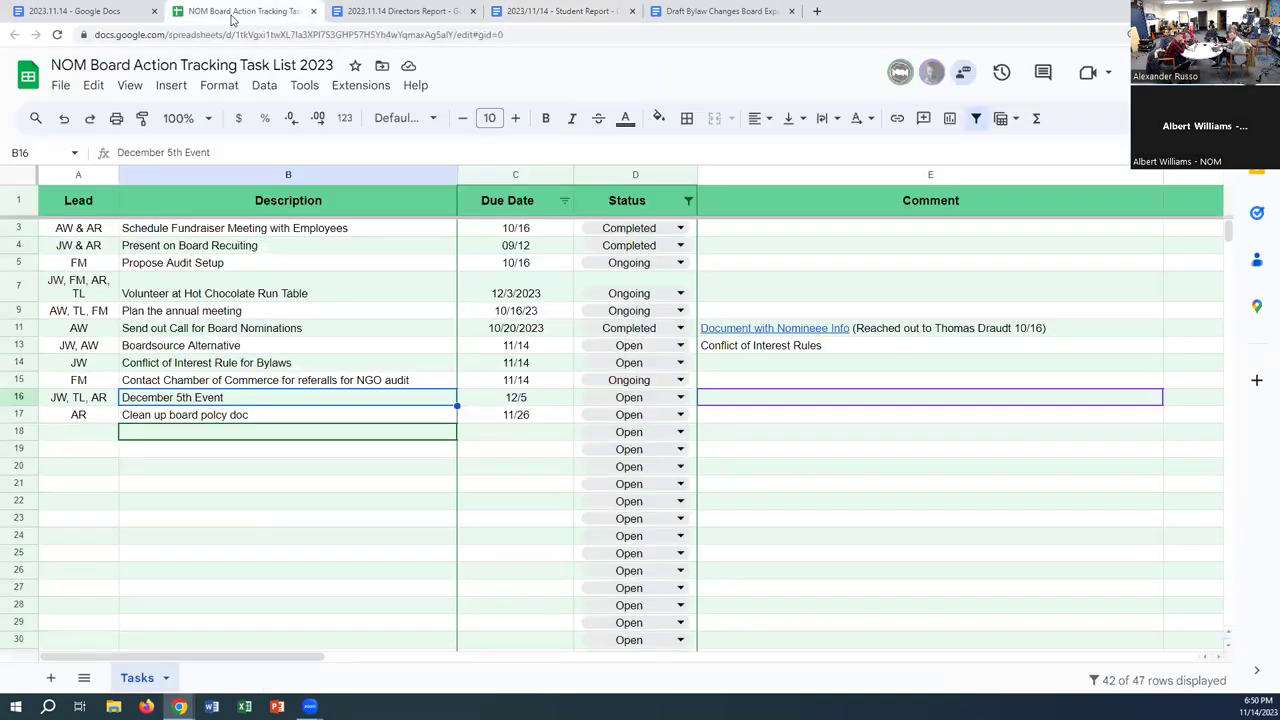
pyautogui.doubleClick(257, 433)
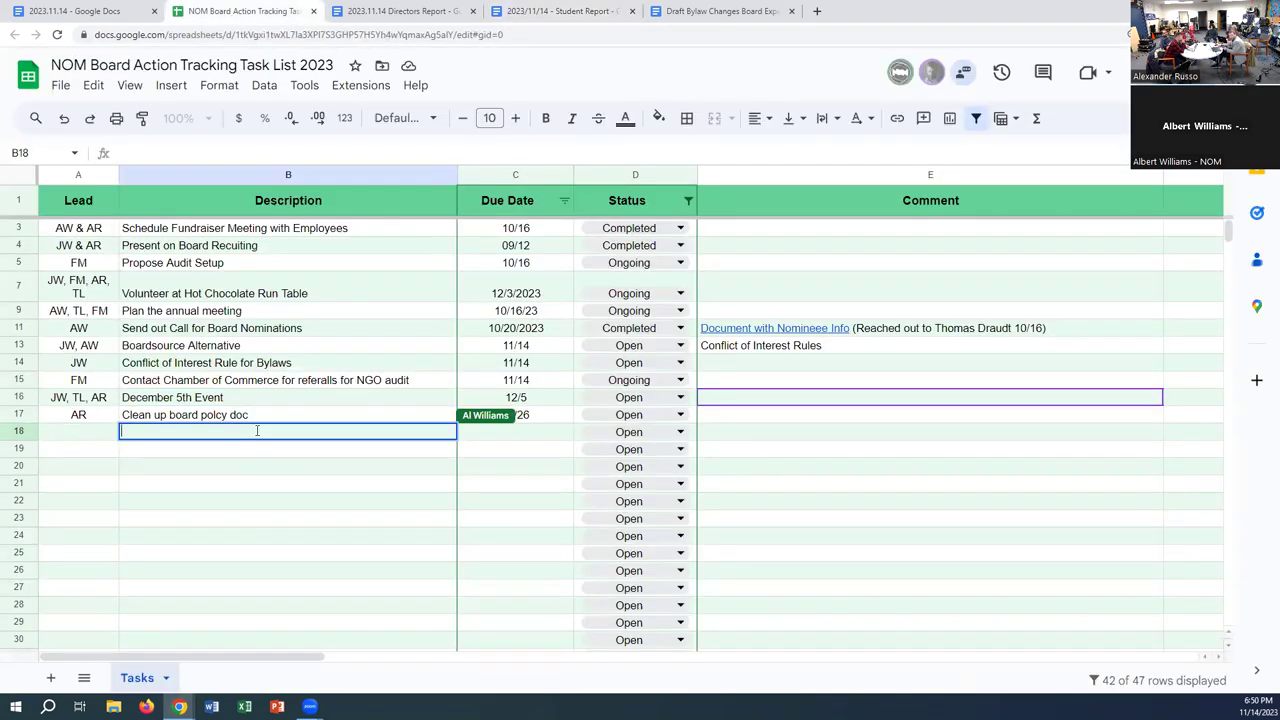
pyautogui.write('YEA Event')
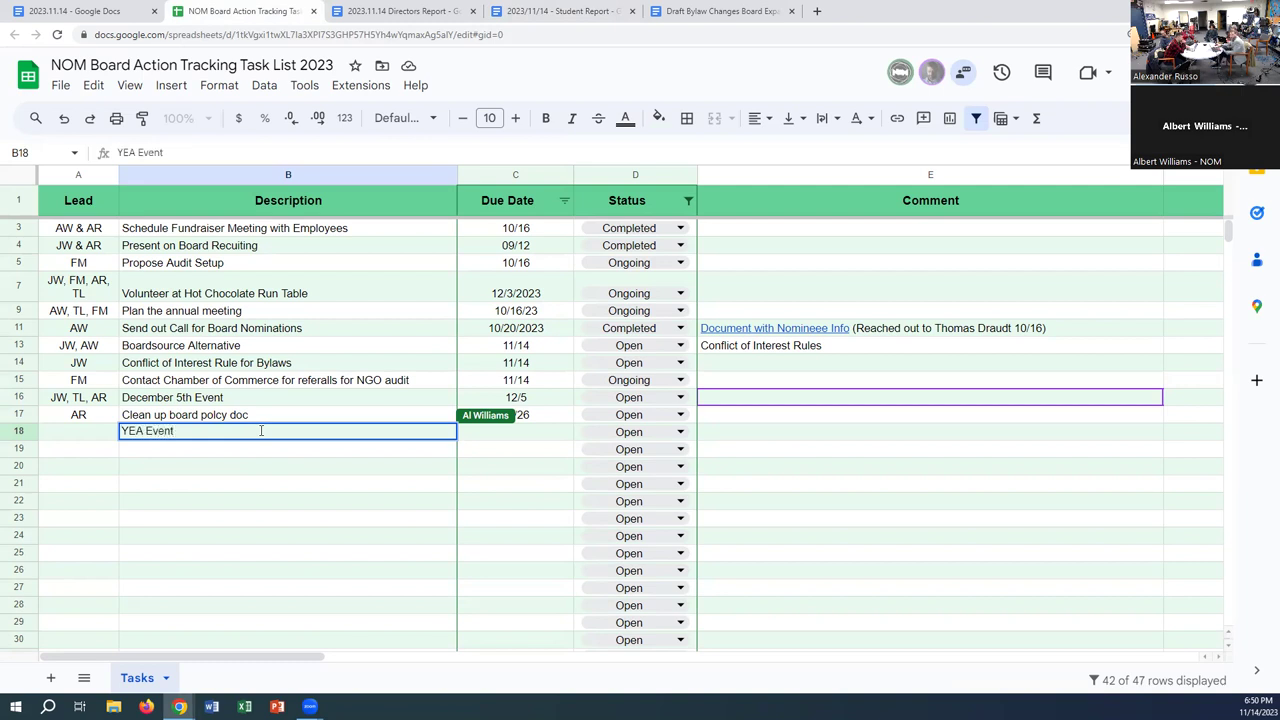
pyautogui.moveTo(176, 431); pyautogui.dragTo(119, 420)
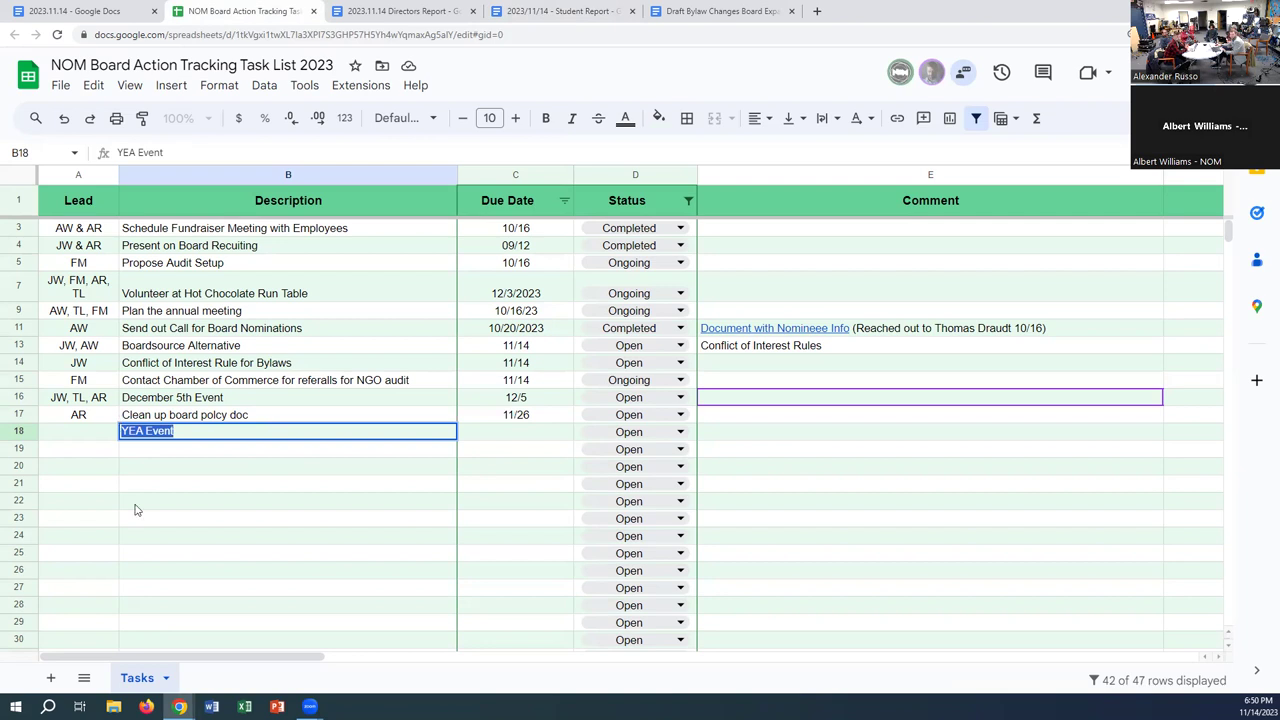
pyautogui.click(136, 505)
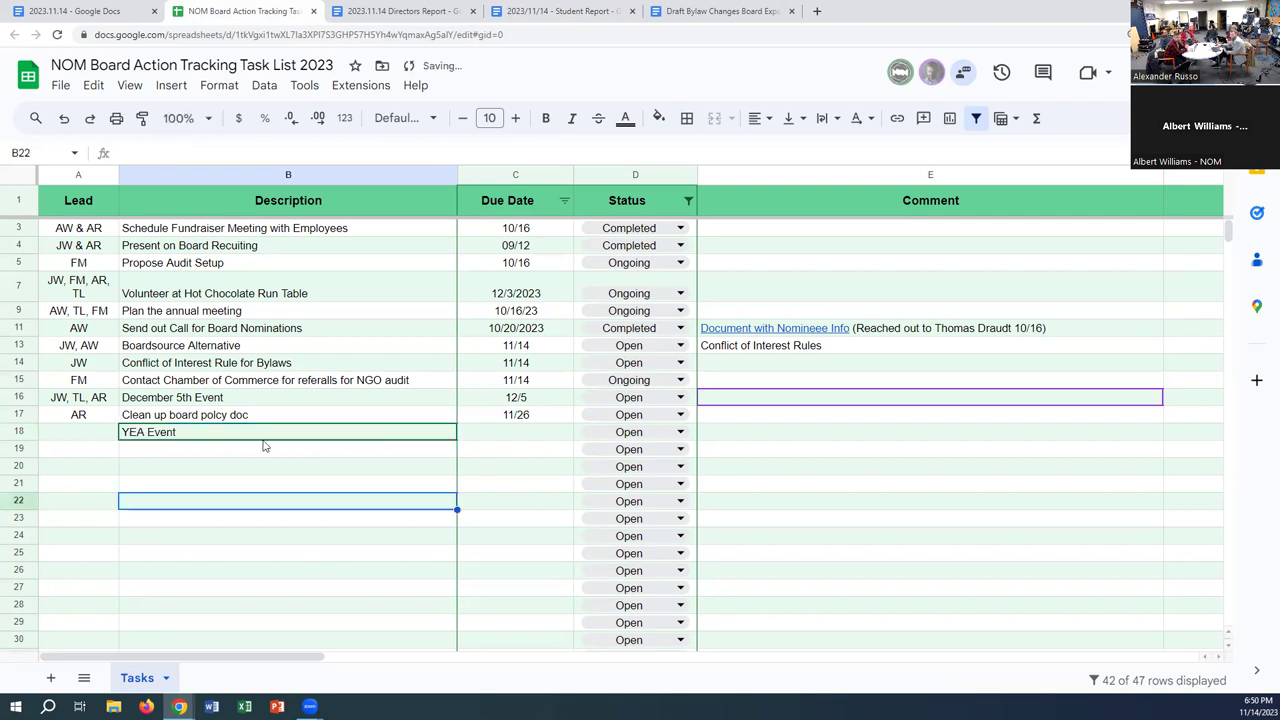
pyautogui.doubleClick(531, 437)
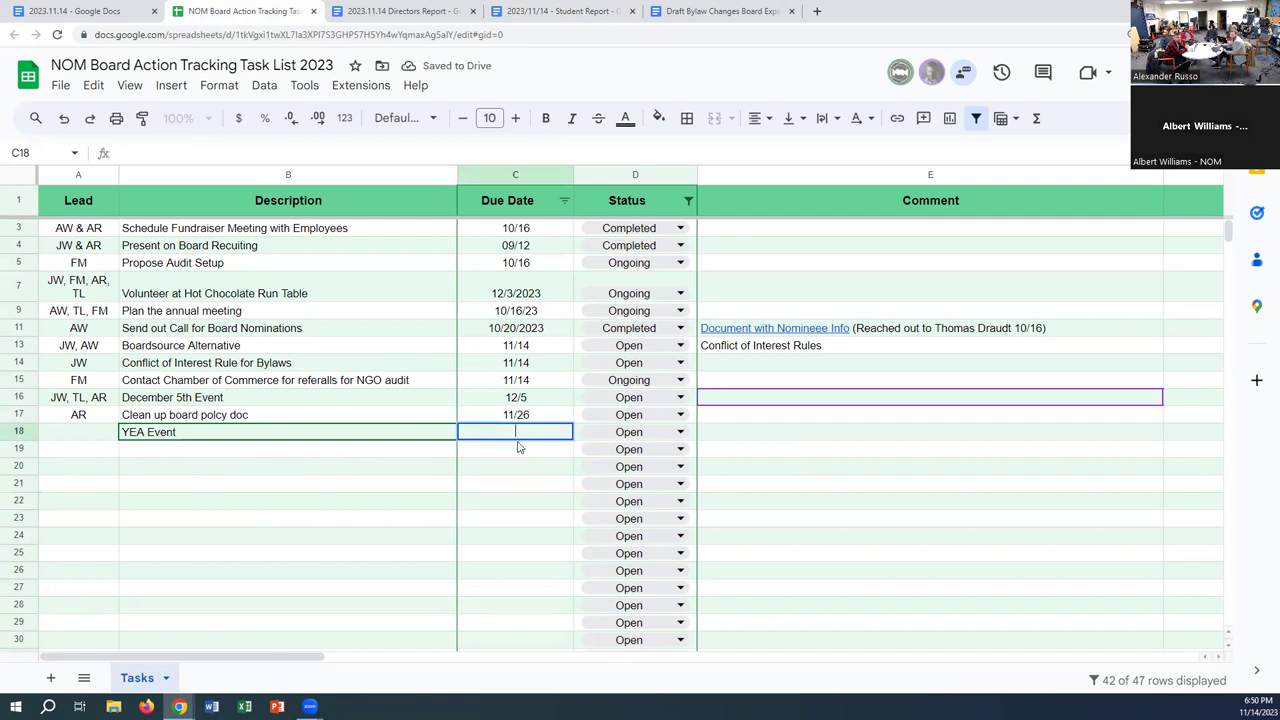
pyautogui.write('11/30')
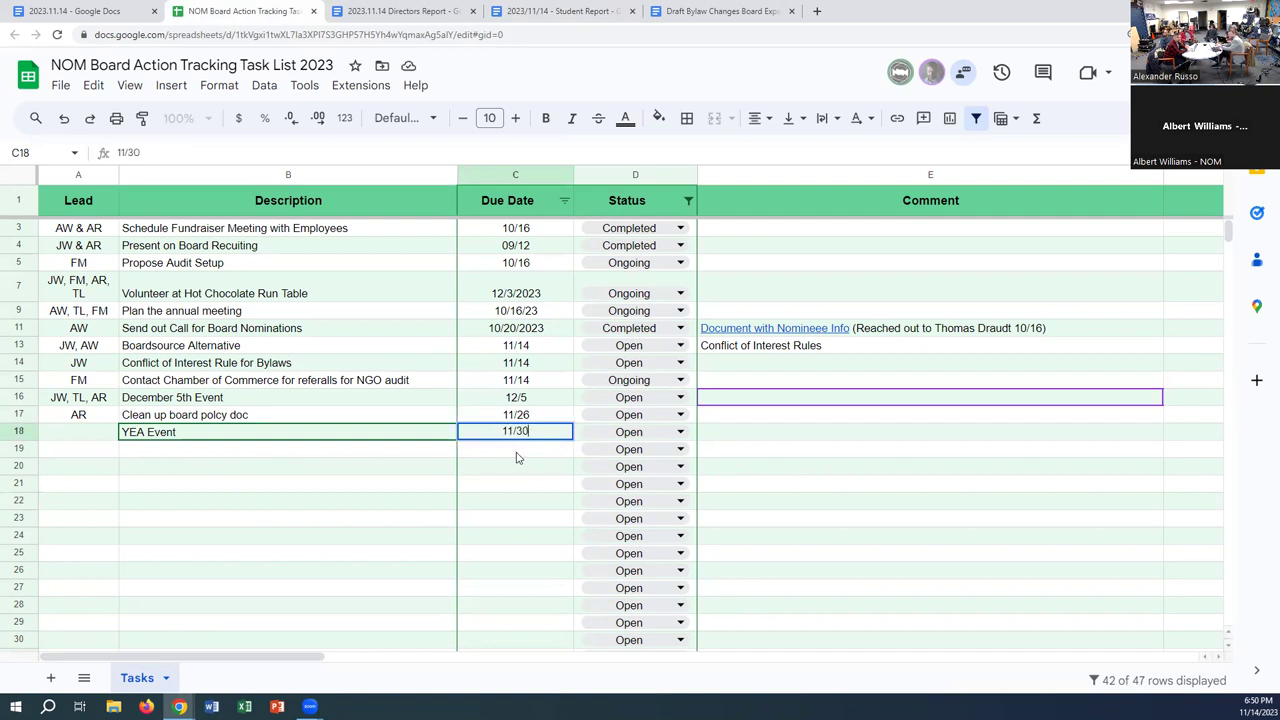
pyautogui.click(80, 432)
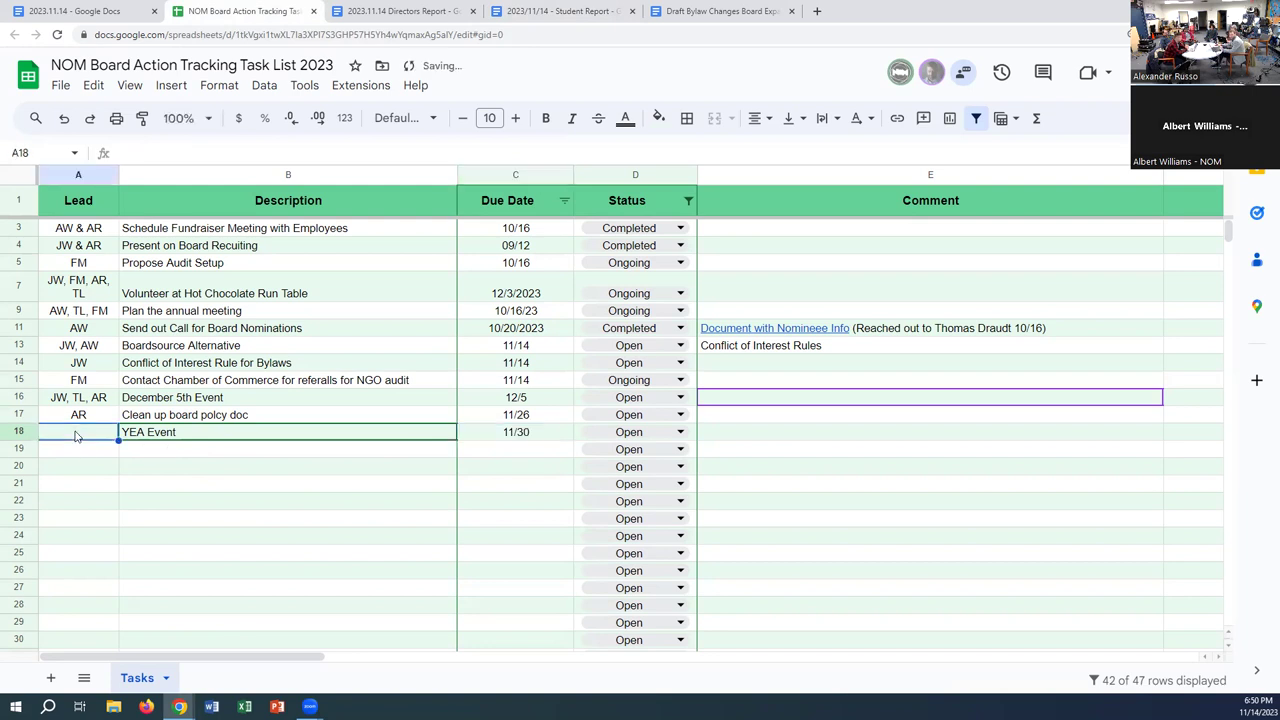
pyautogui.write('AR')
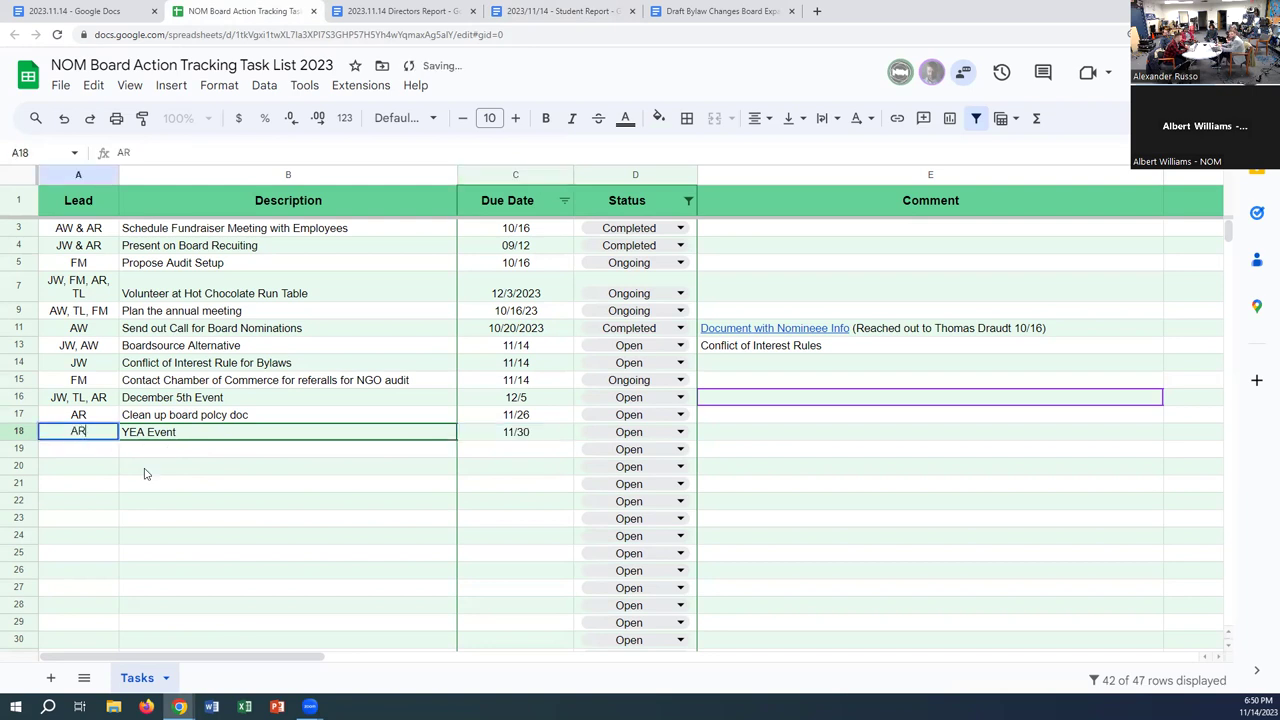
pyautogui.click(184, 487)
# Add a "New Tab for Events" task below the YEA Event, with lead FM and due date 12/7
pyautogui.click(170, 450)
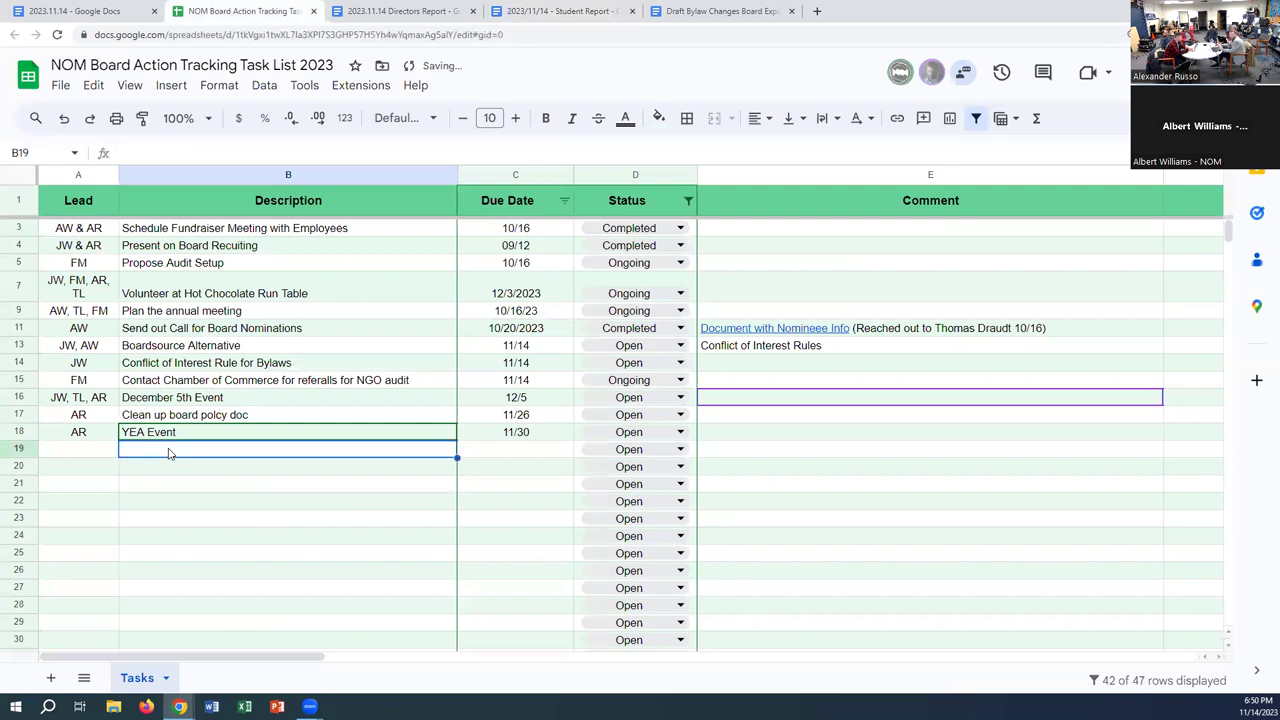
pyautogui.doubleClick(170, 450)
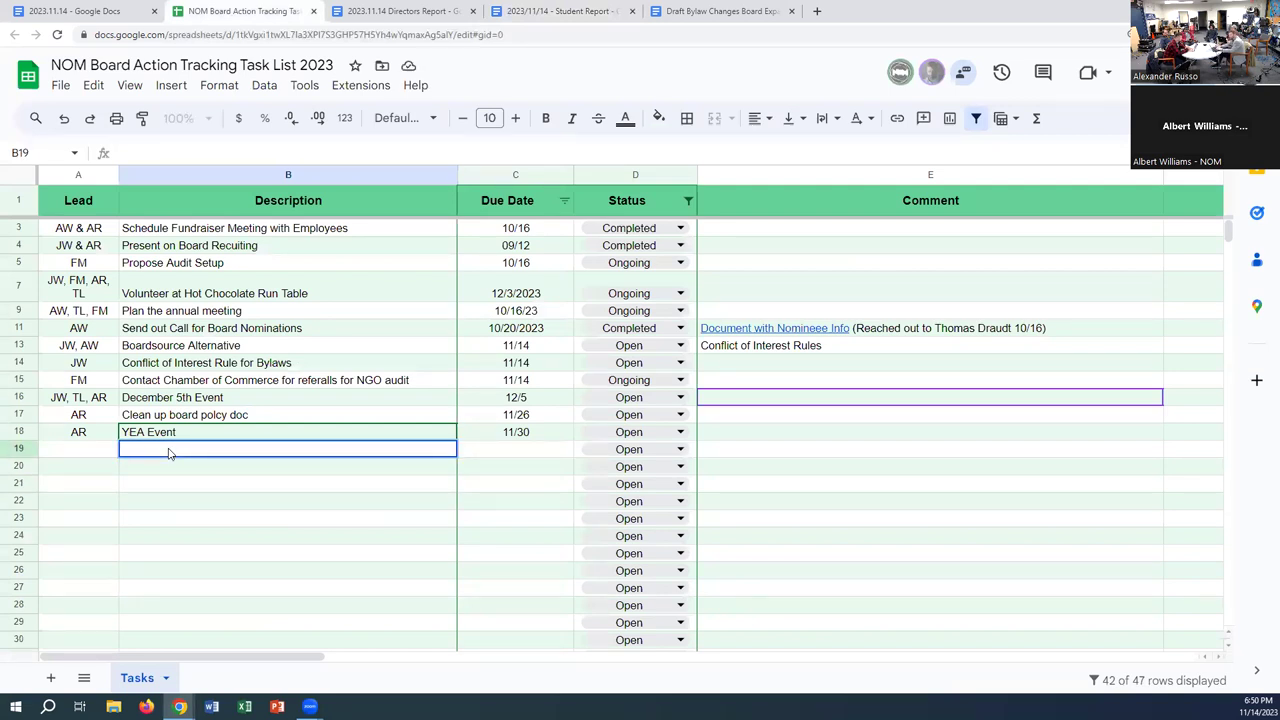
pyautogui.write('New Tab for Events')
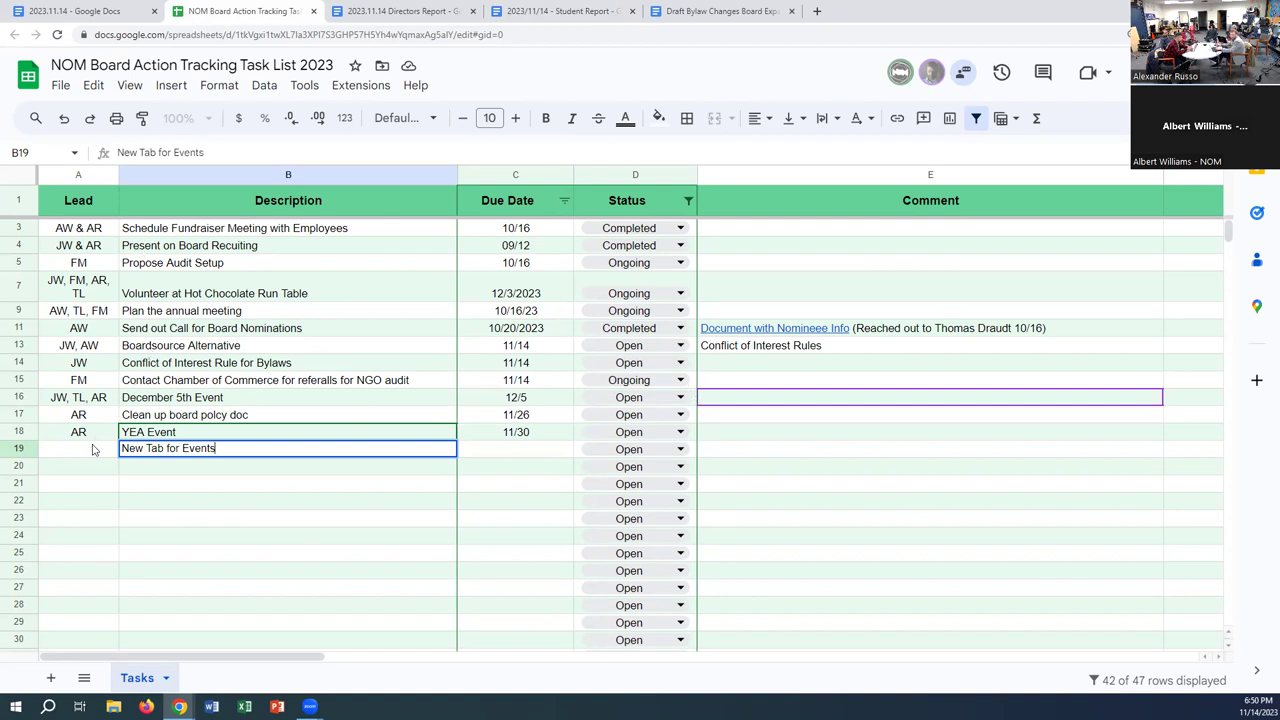
pyautogui.doubleClick(92, 450)
pyautogui.write('FM')
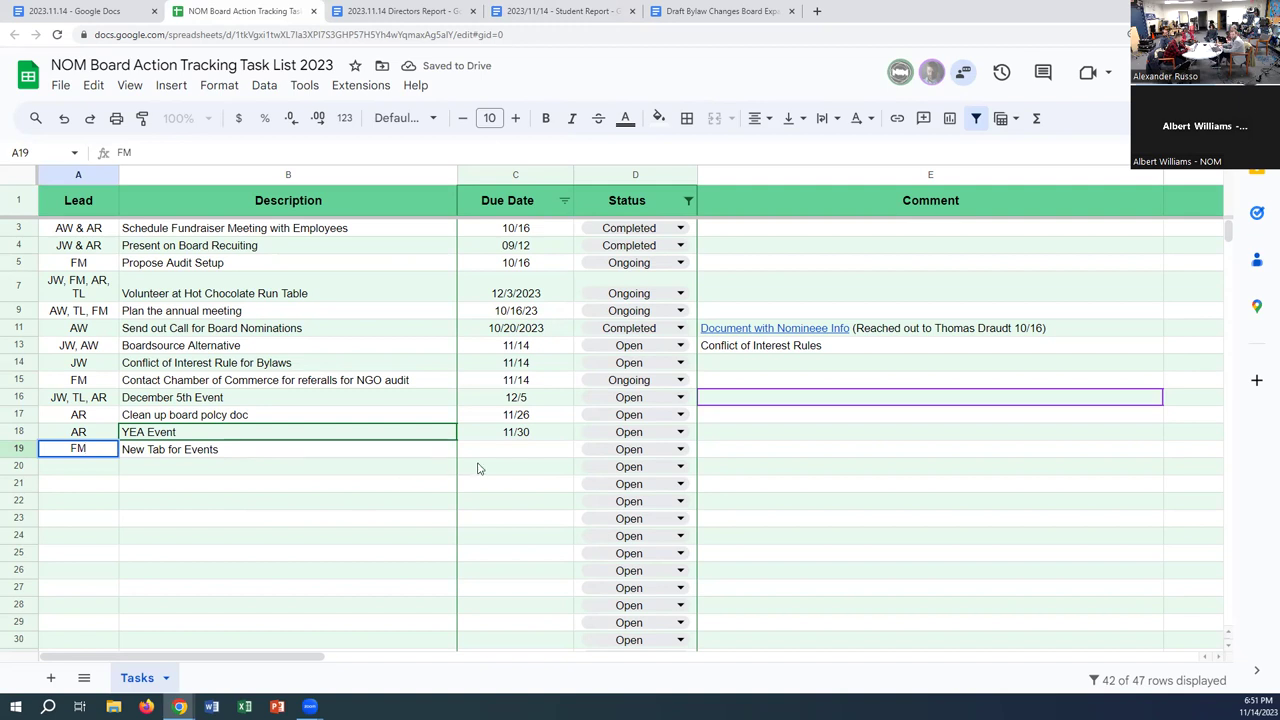
pyautogui.click(505, 484)
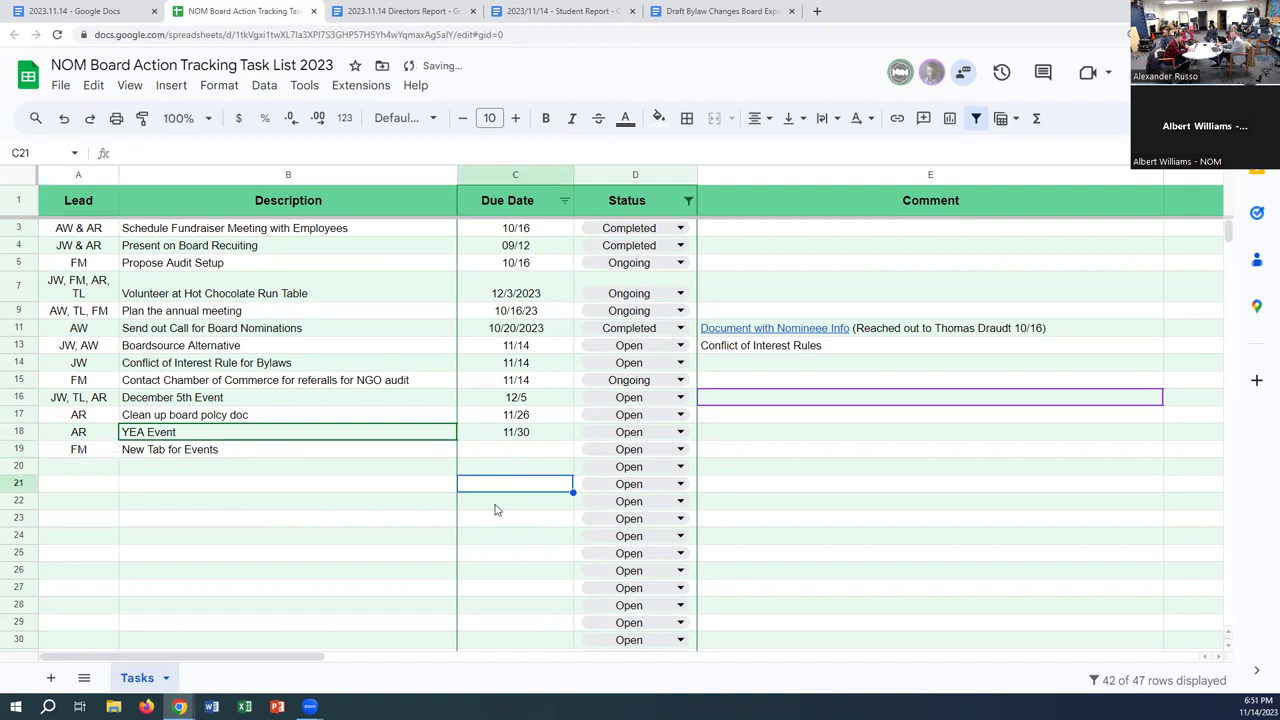
pyautogui.doubleClick(530, 450)
pyautogui.write('12')
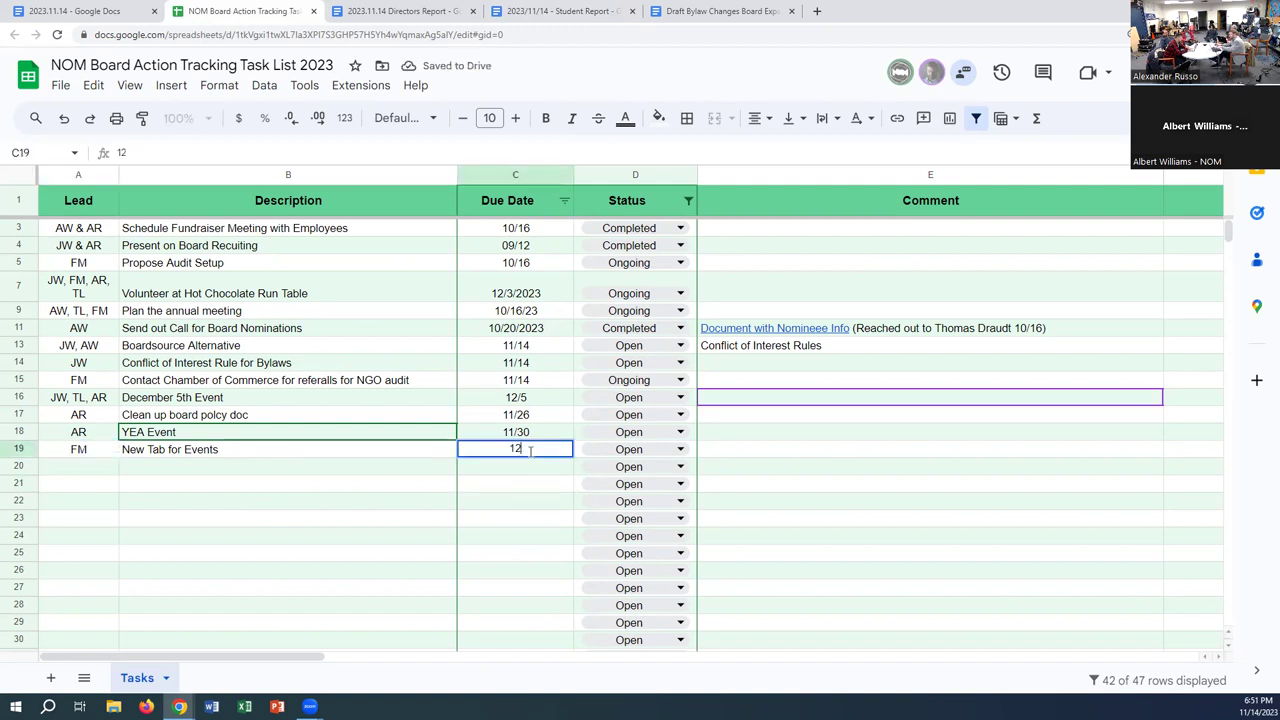
pyautogui.write('/7')
pyautogui.click(495, 520)
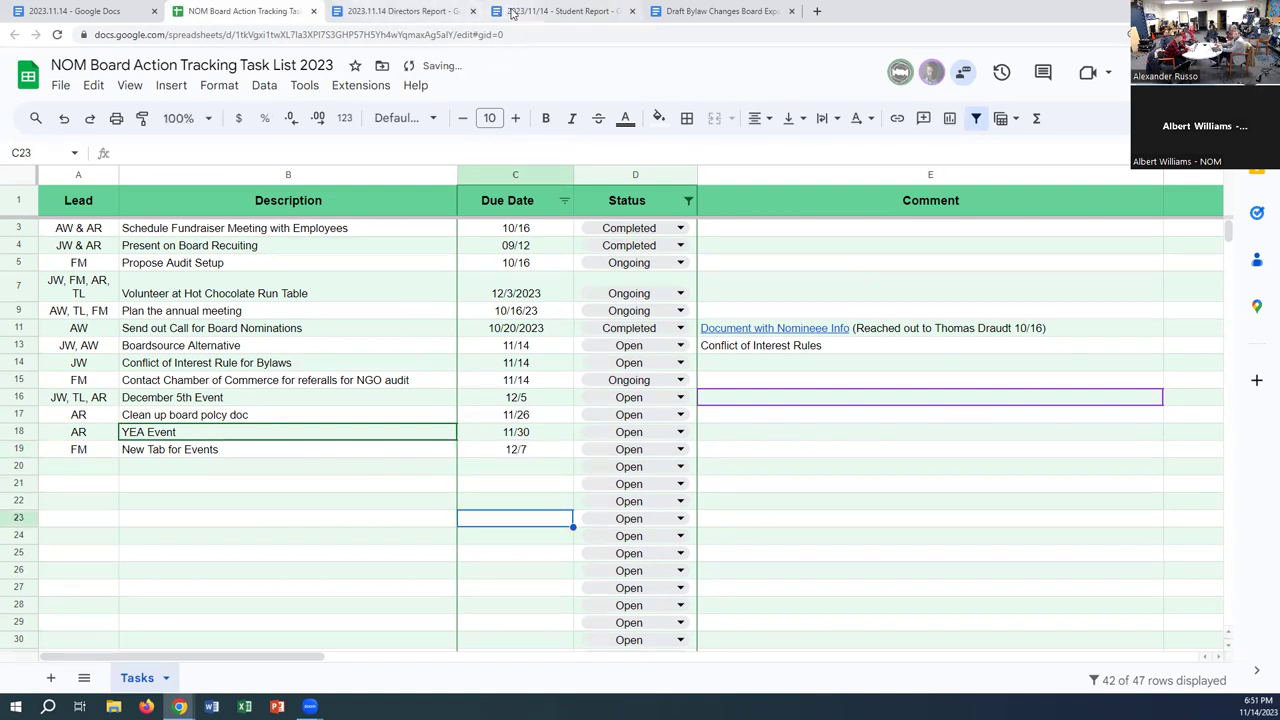
# Recheck the Student Report and locate the Boardsource Alternative and Board Expansion items in the 2023.11.14 agenda
pyautogui.click(546, 12)
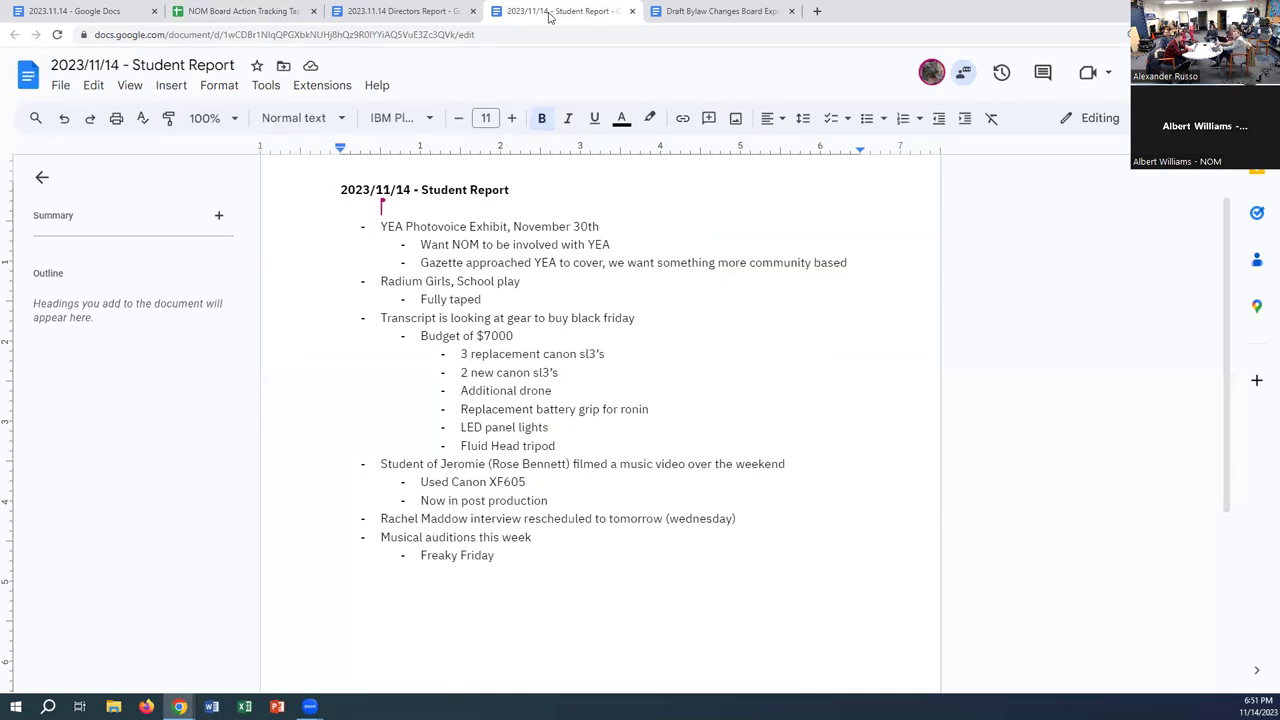
pyautogui.click(85, 12)
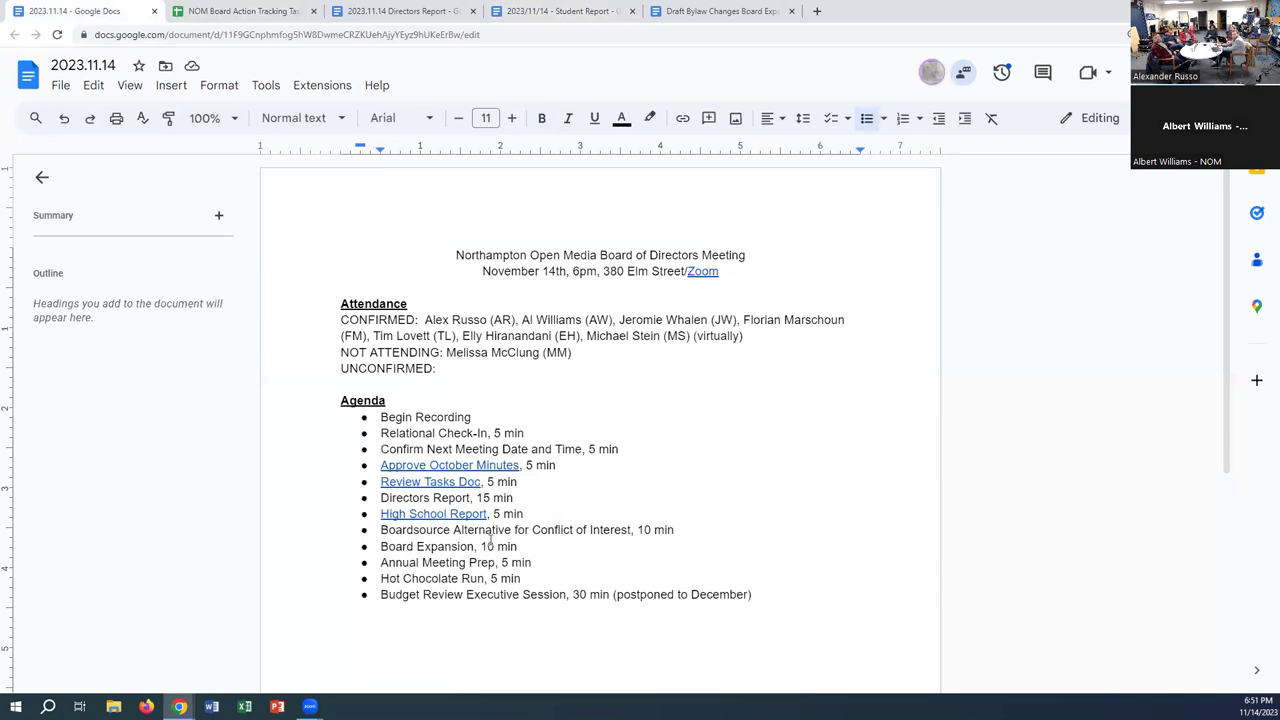
pyautogui.moveTo(381, 533); pyautogui.dragTo(672, 533)
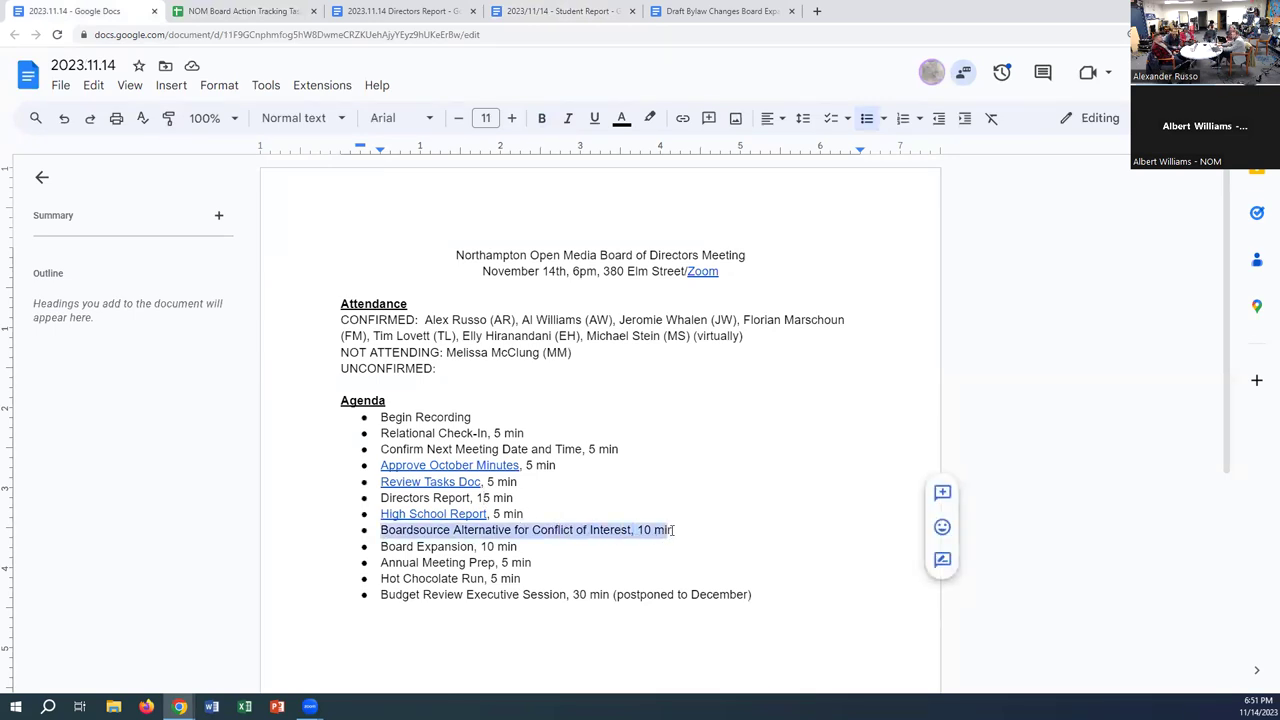
pyautogui.click(673, 530)
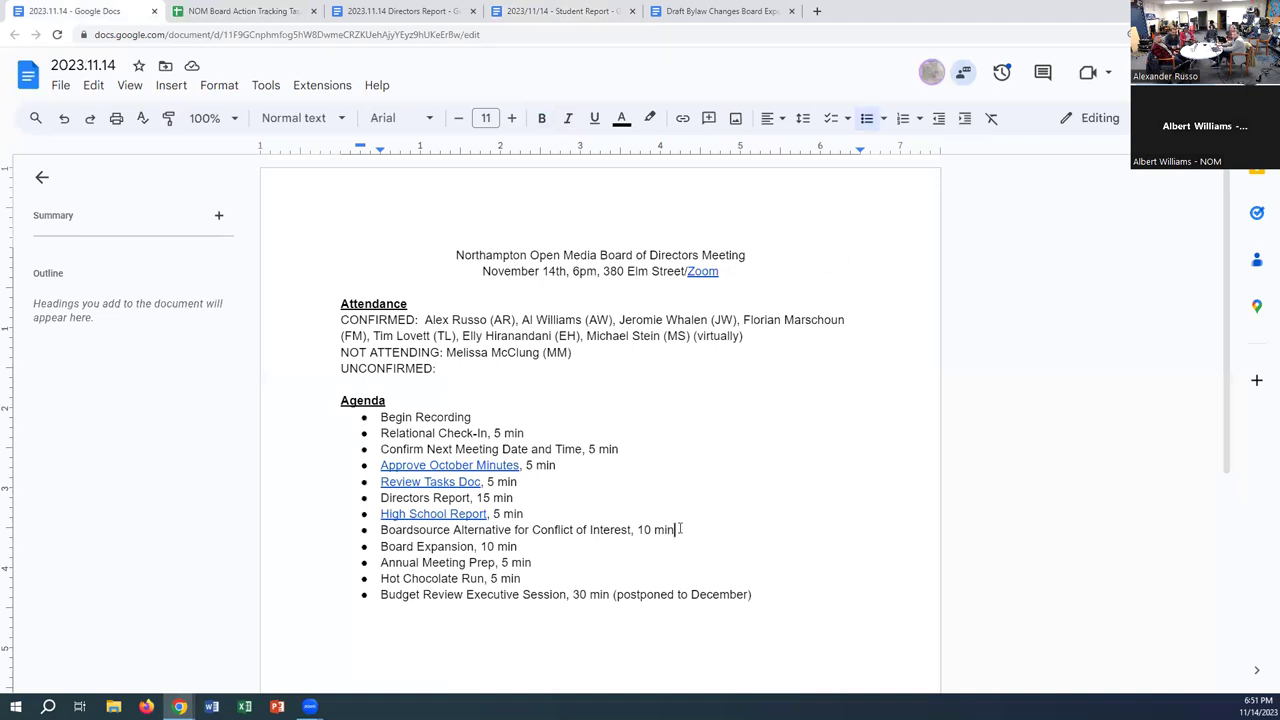
pyautogui.moveTo(518, 546); pyautogui.dragTo(376, 546)
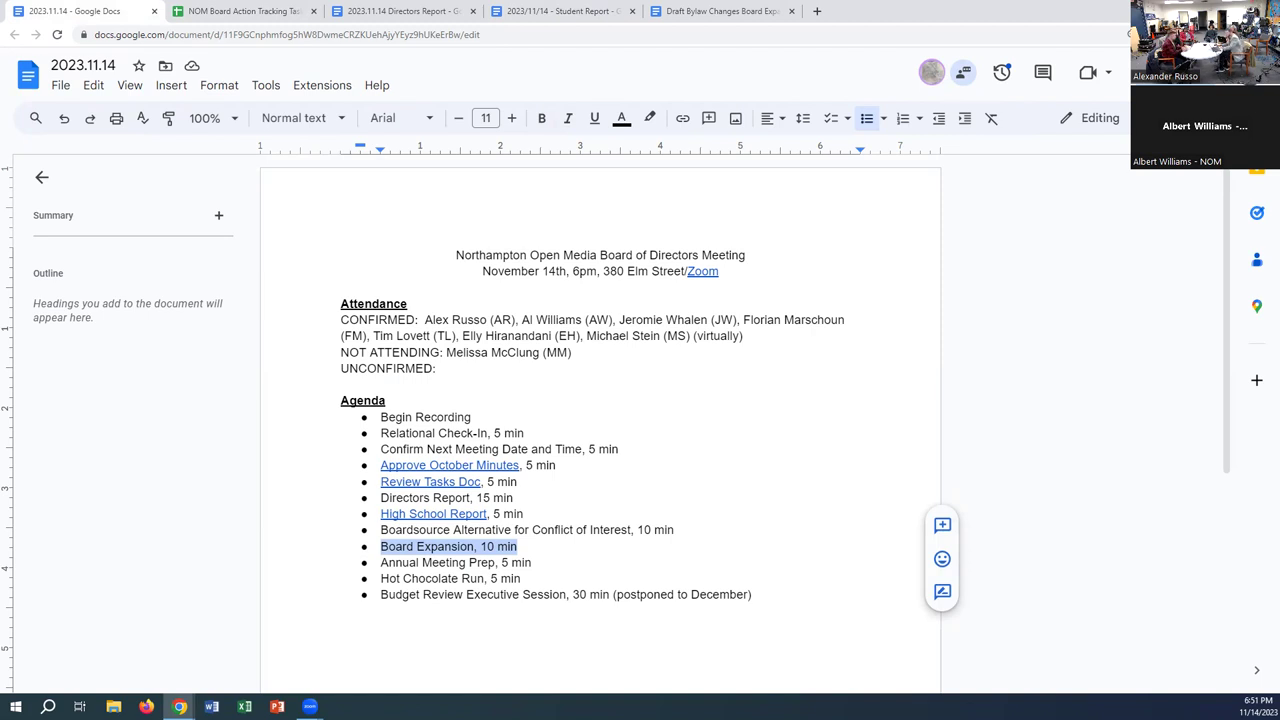
# Read the Draft Bylaw Changes Board Expansion document from the original Article IV text through to the Draft New Text section
pyautogui.click(731, 11)
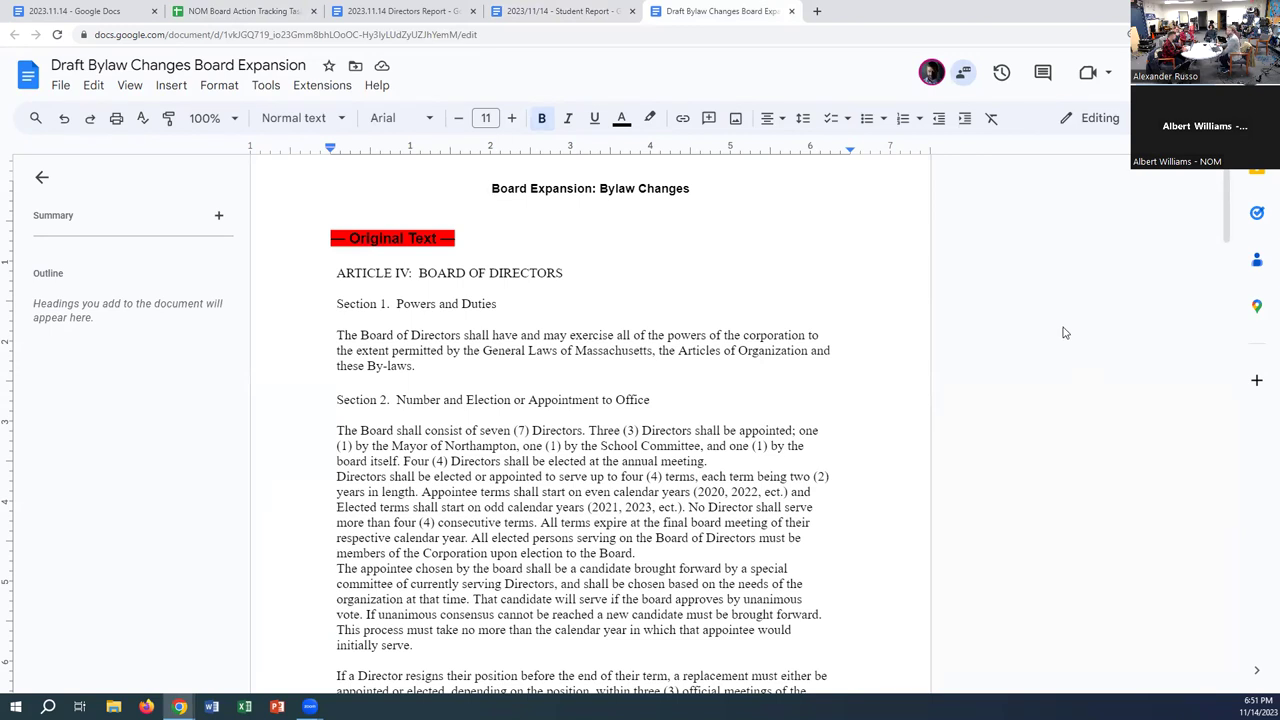
pyautogui.scroll(-1, 1063, 333)
pyautogui.scroll(-1, 1063, 333)
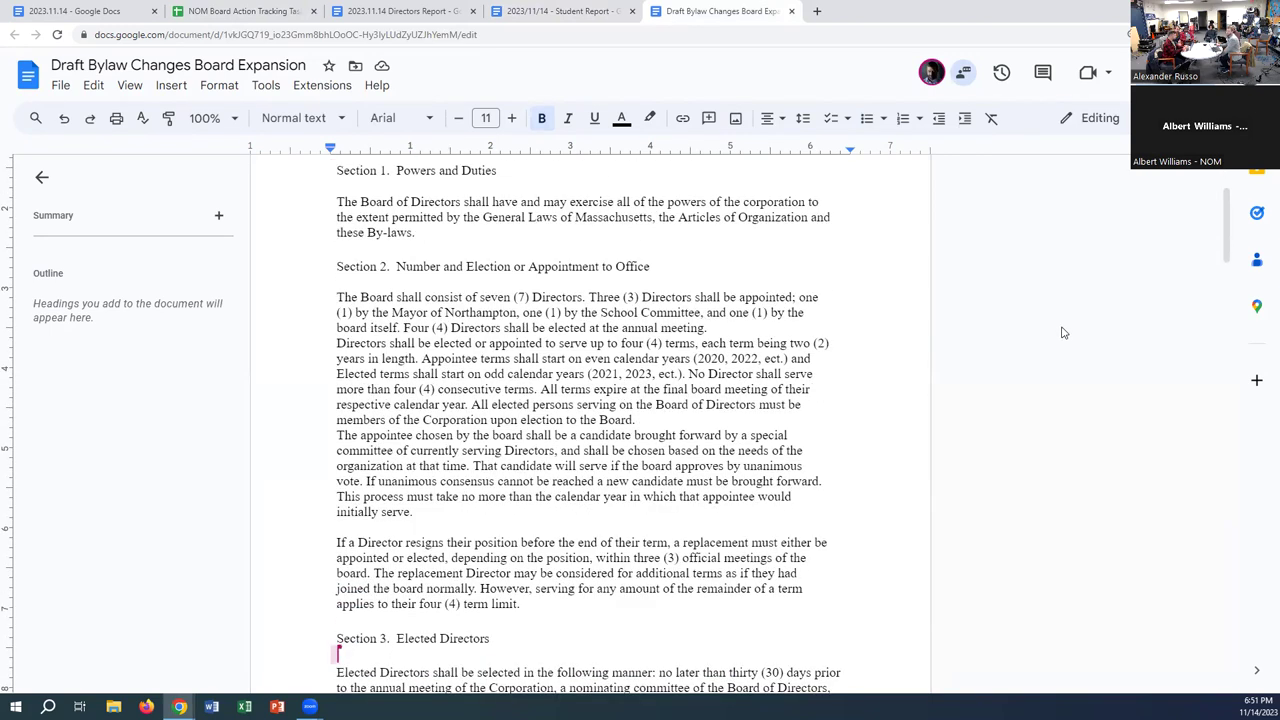
pyautogui.scroll(-4, 1063, 333)
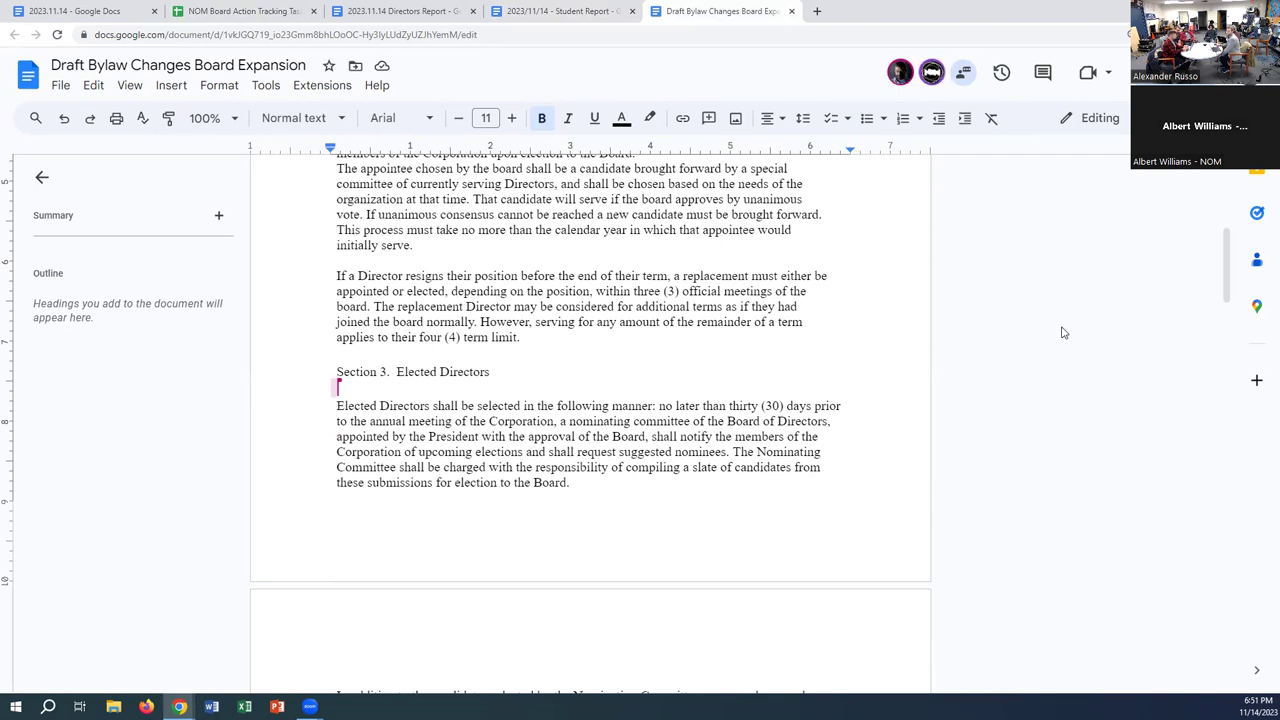
pyautogui.scroll(-7, 1063, 333)
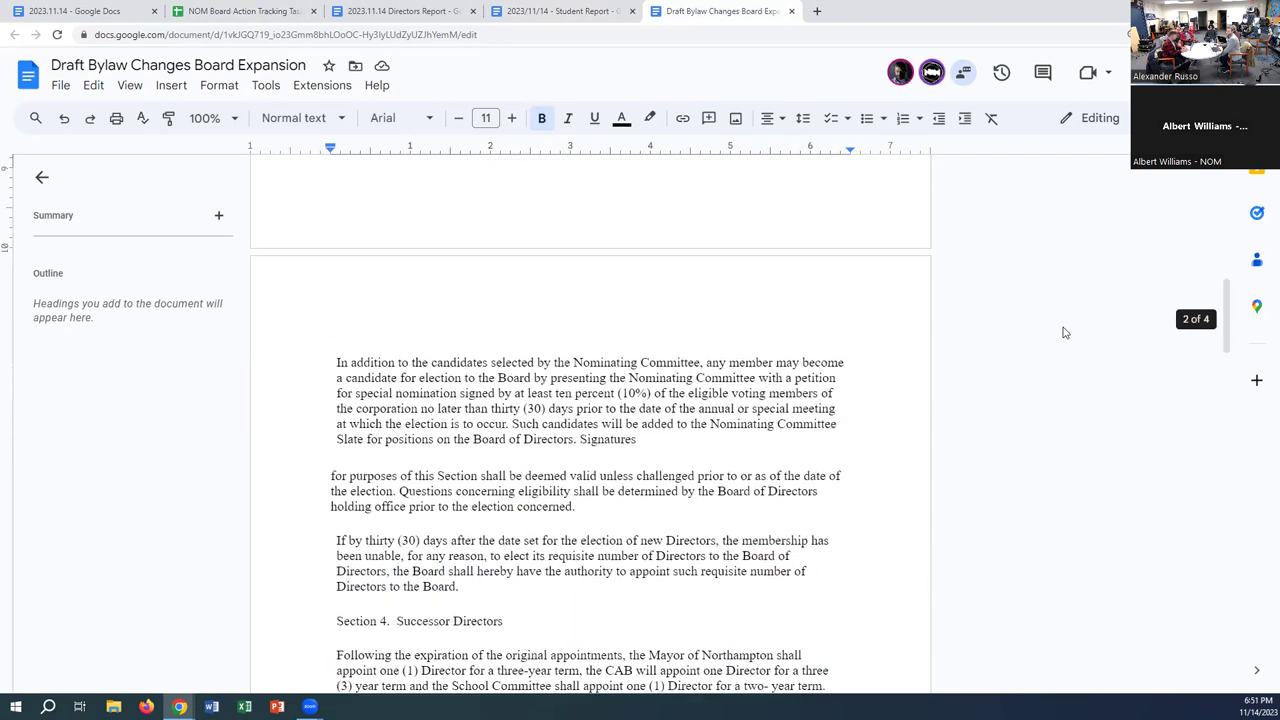
pyautogui.scroll(-1, 1065, 333)
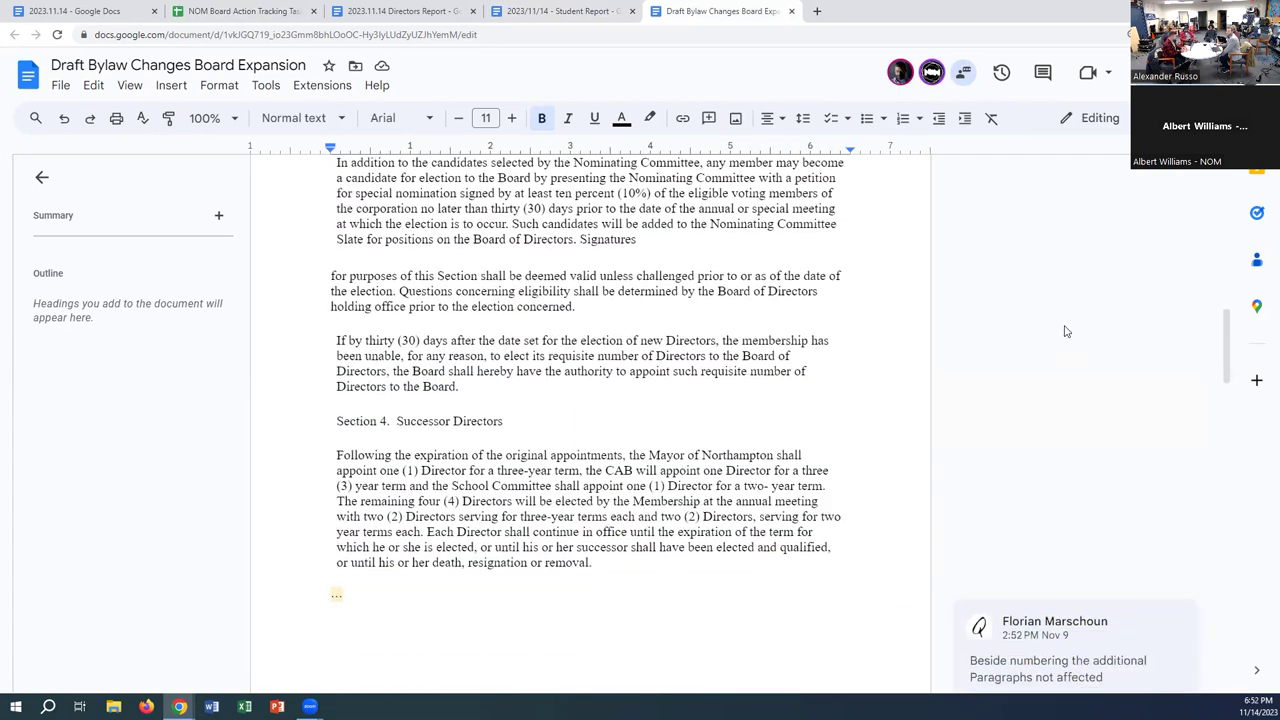
pyautogui.scroll(-1, 1066, 331)
pyautogui.scroll(-6, 1066, 331)
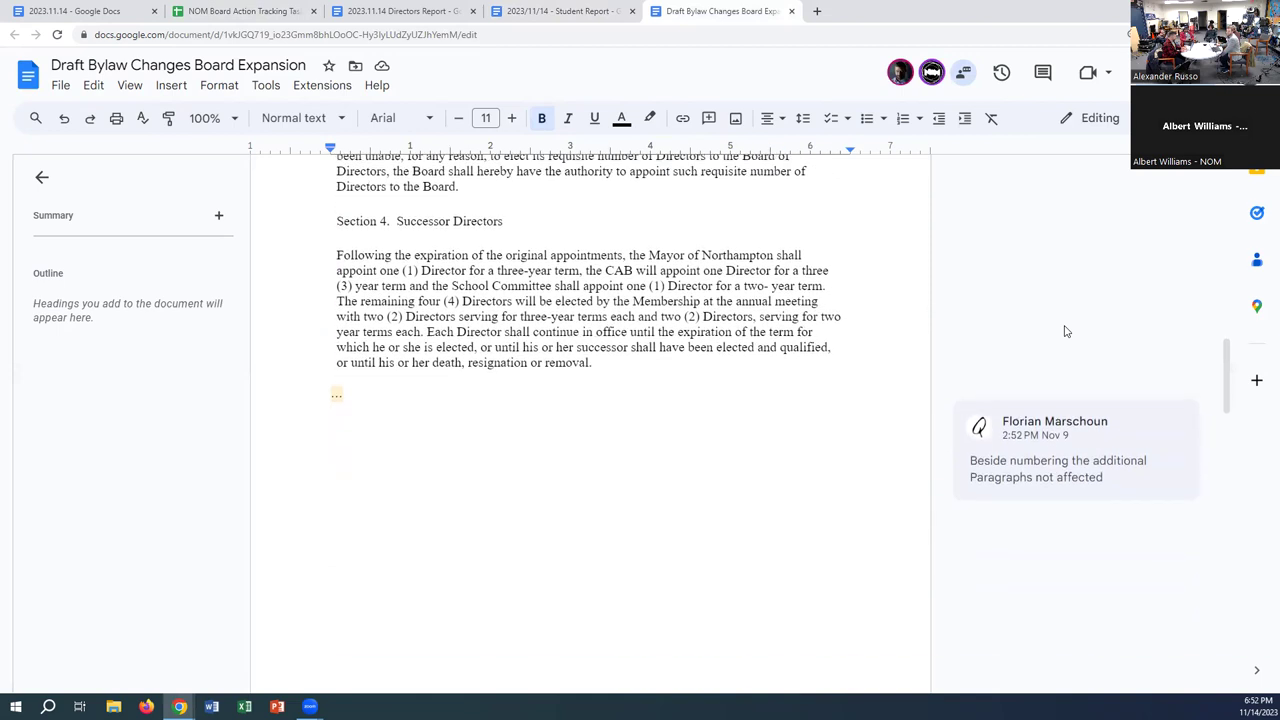
pyautogui.scroll(-6, 1066, 331)
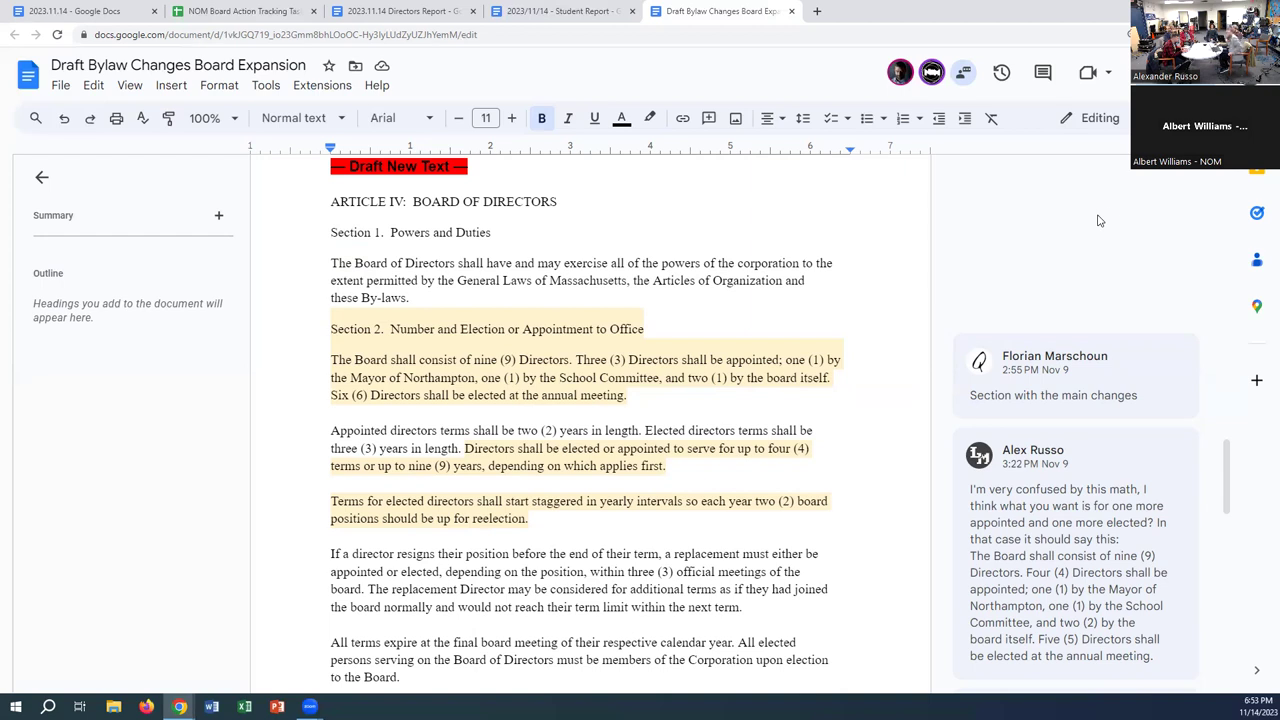
# In Section 2 of the draft new text, change the directors appointed by the board itself to "one" and resolve the comment on that paragraph
pyautogui.click(708, 377)
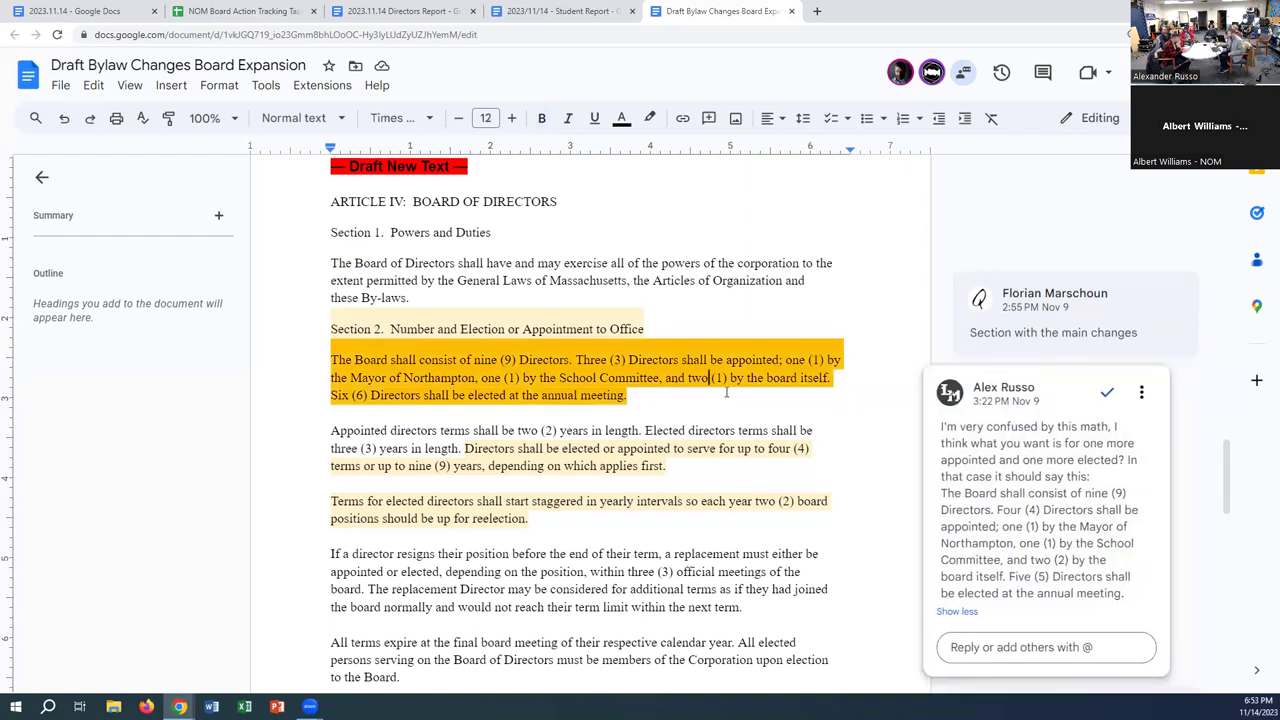
pyautogui.press('BackSpace')
pyautogui.press('BackSpace')
pyautogui.press('BackSpace')
pyautogui.write('one')
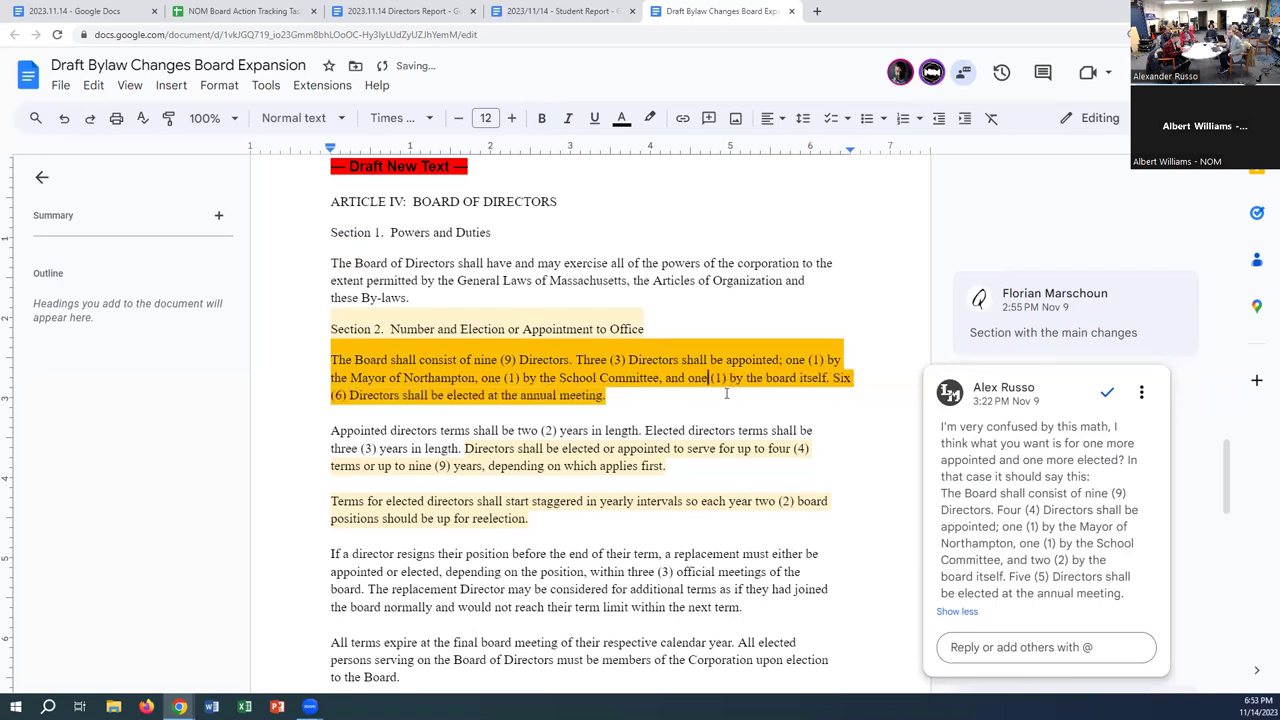
pyautogui.click(1110, 398)
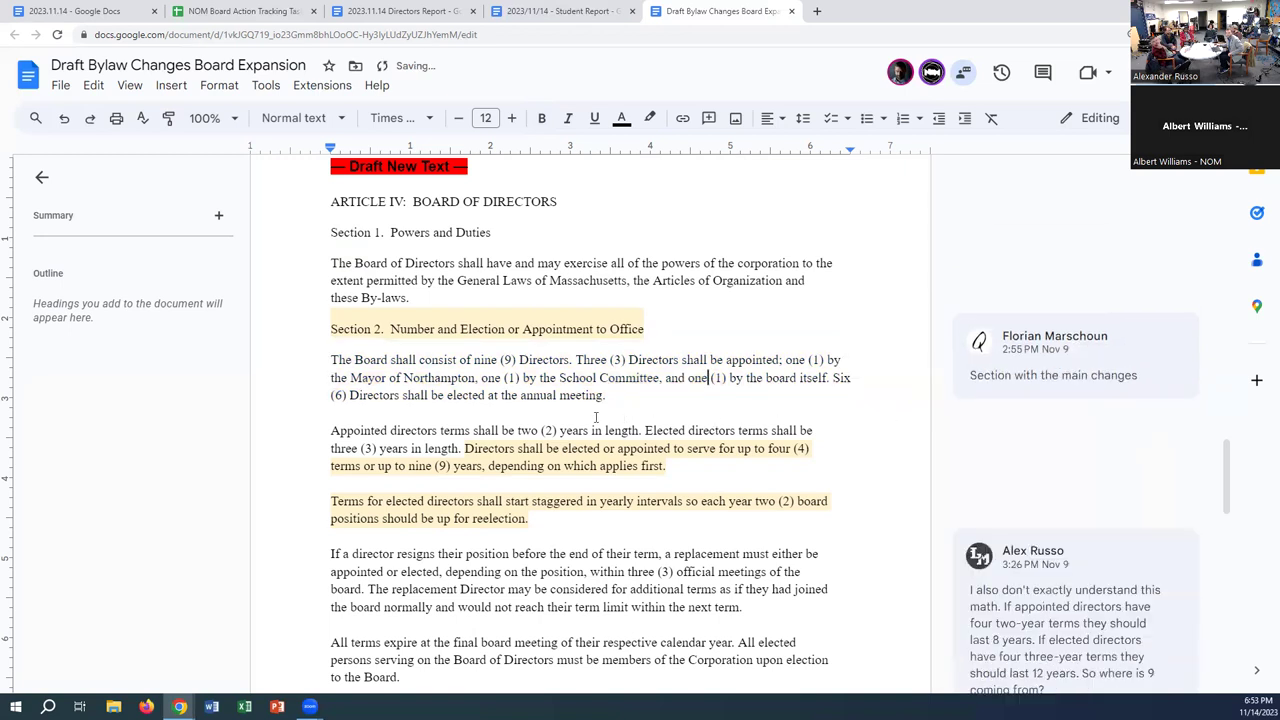
pyautogui.click(622, 397)
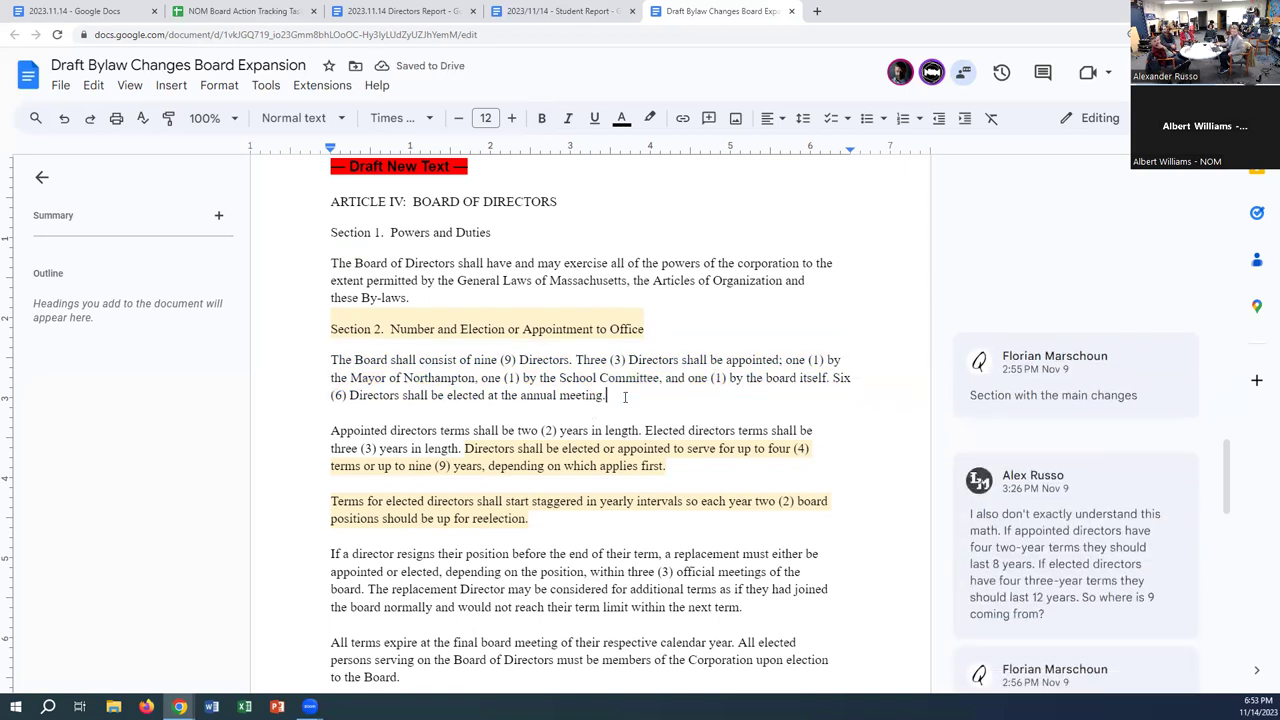
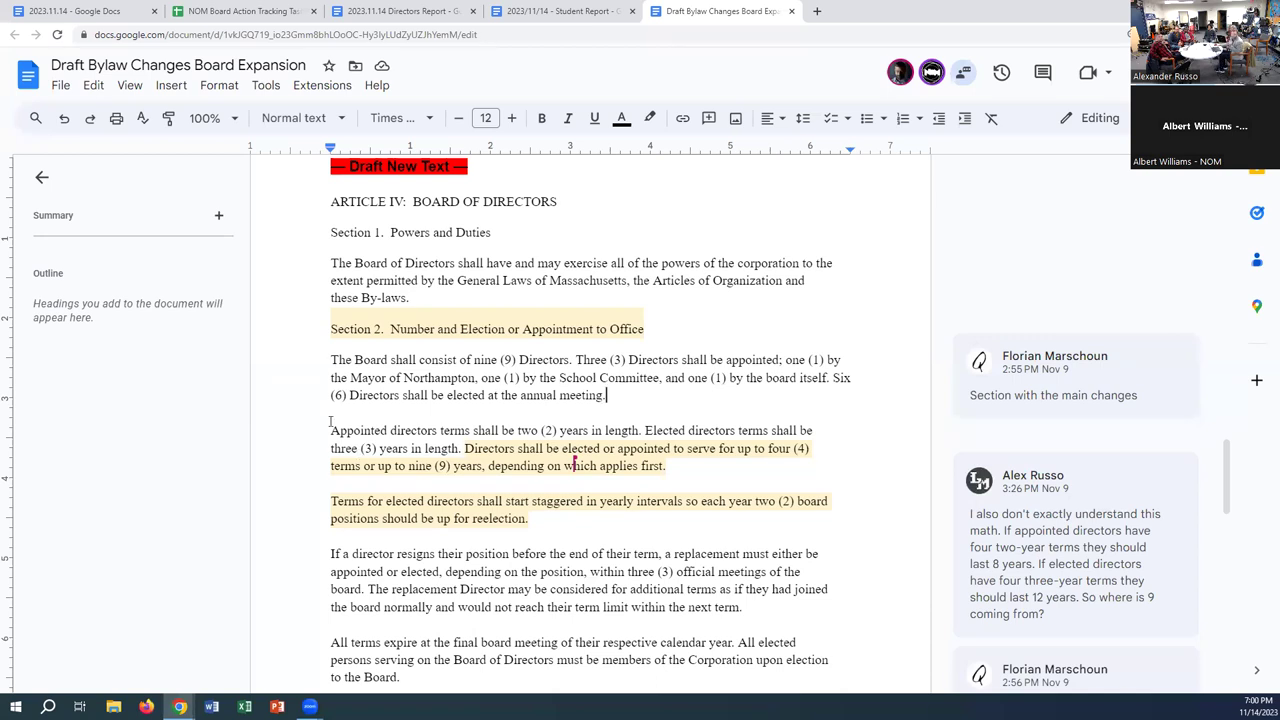
# Examine the draft Section 2 paragraph on appointed and elected directors' term lengths, selecting the passage on years in length
pyautogui.moveTo(331, 430); pyautogui.dragTo(690, 466)
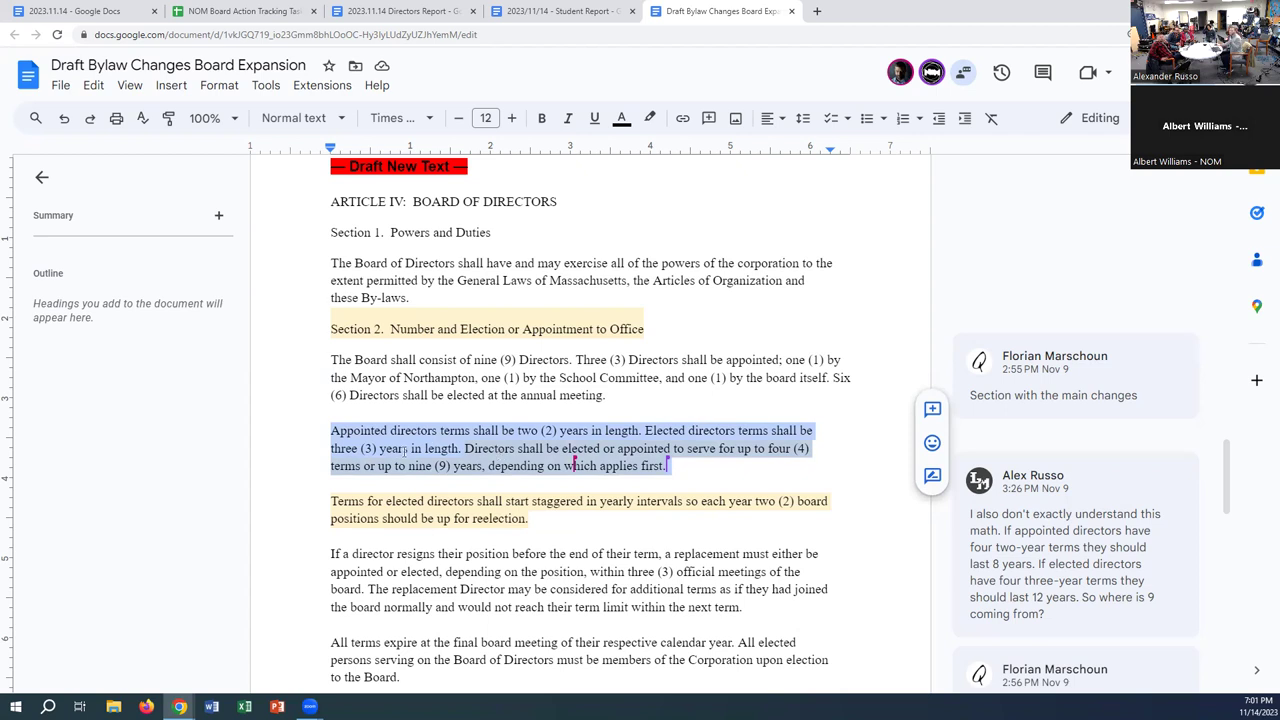
pyautogui.click(464, 449)
pyautogui.doubleClick(446, 449)
pyautogui.moveTo(420, 449); pyautogui.dragTo(362, 453)
pyautogui.click(384, 450)
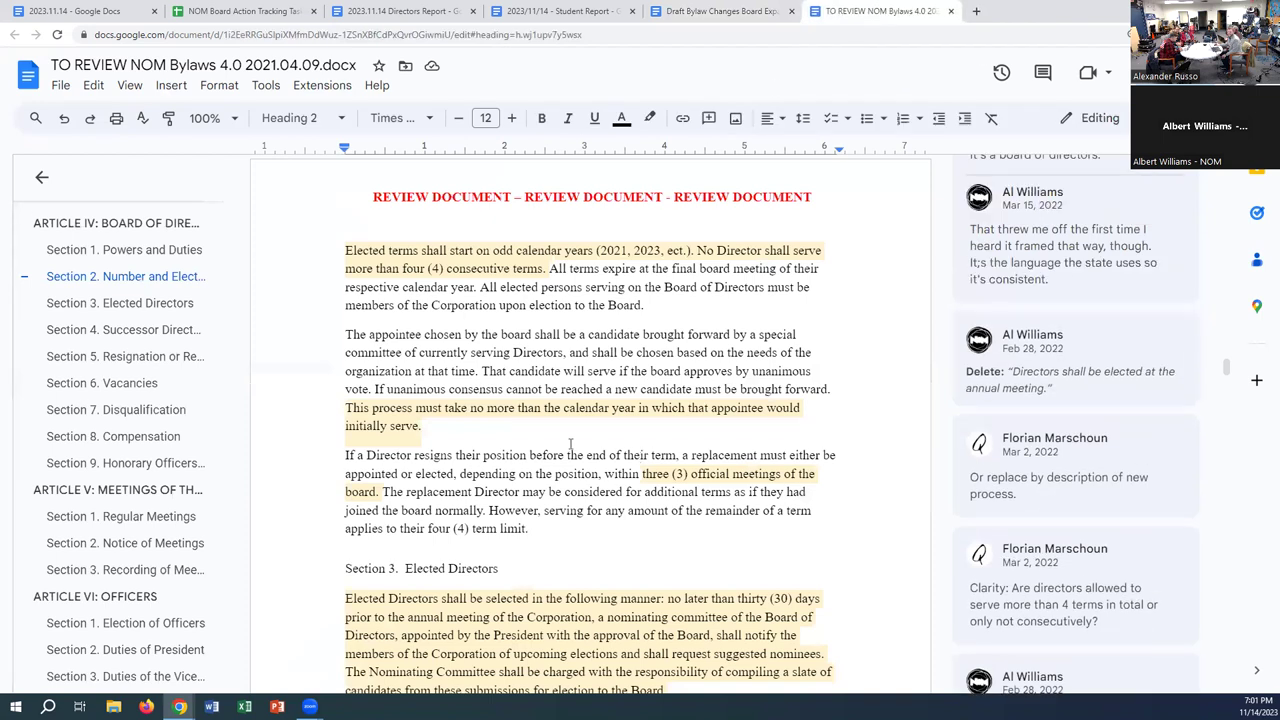
# Read Article IV Section 2 of the NOM Bylaws 4.0 review document, covering the number, election and terms of directors
pyautogui.scroll(5, 570, 444)
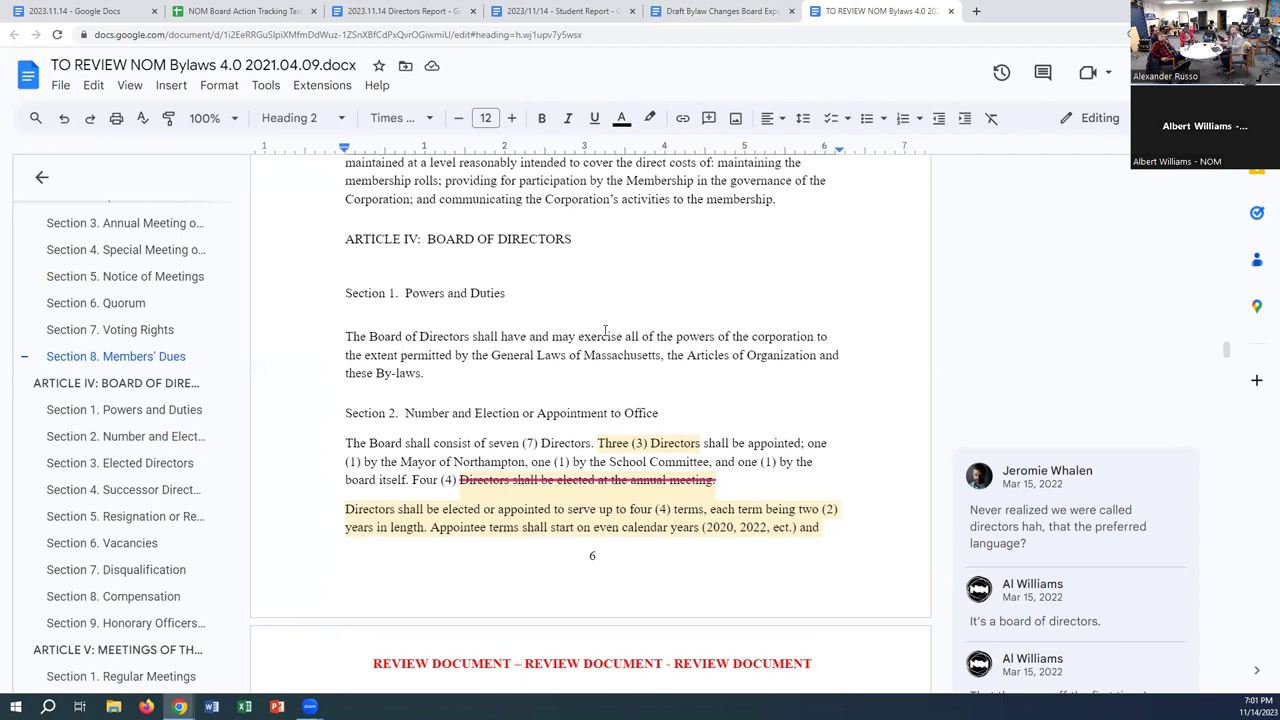
pyautogui.scroll(-2, 644, 440)
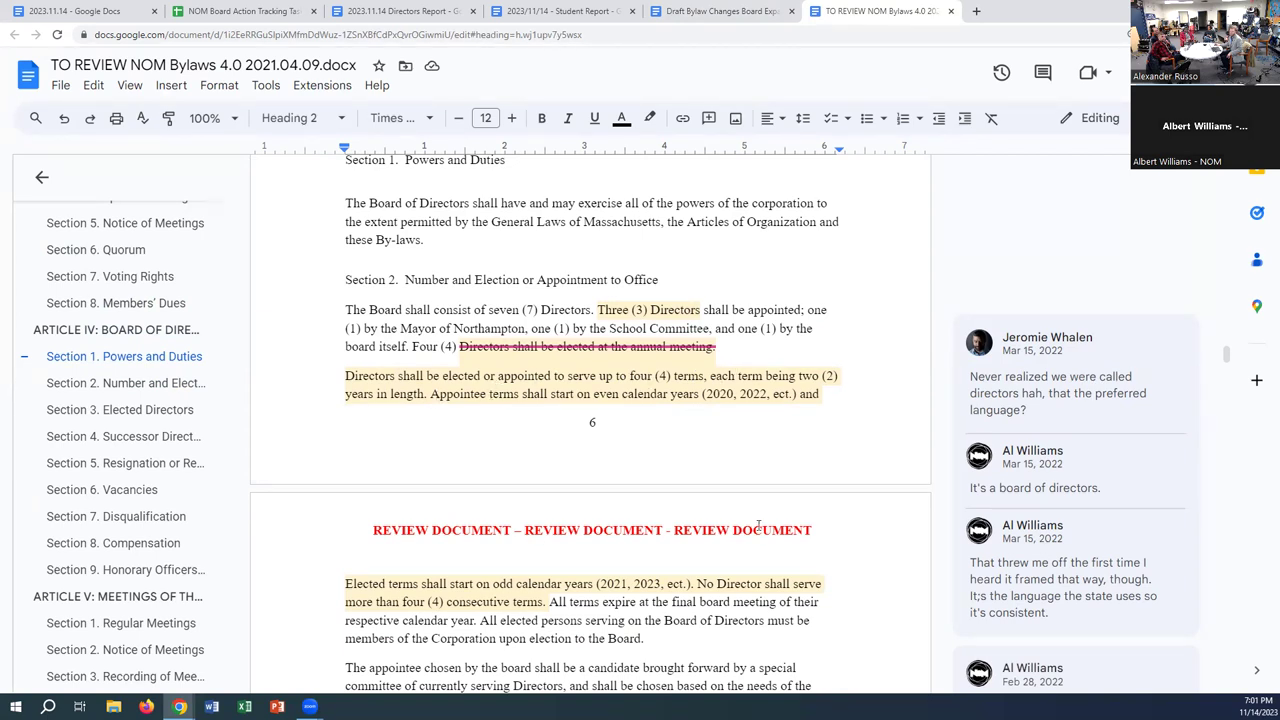
pyautogui.scroll(-3, 758, 527)
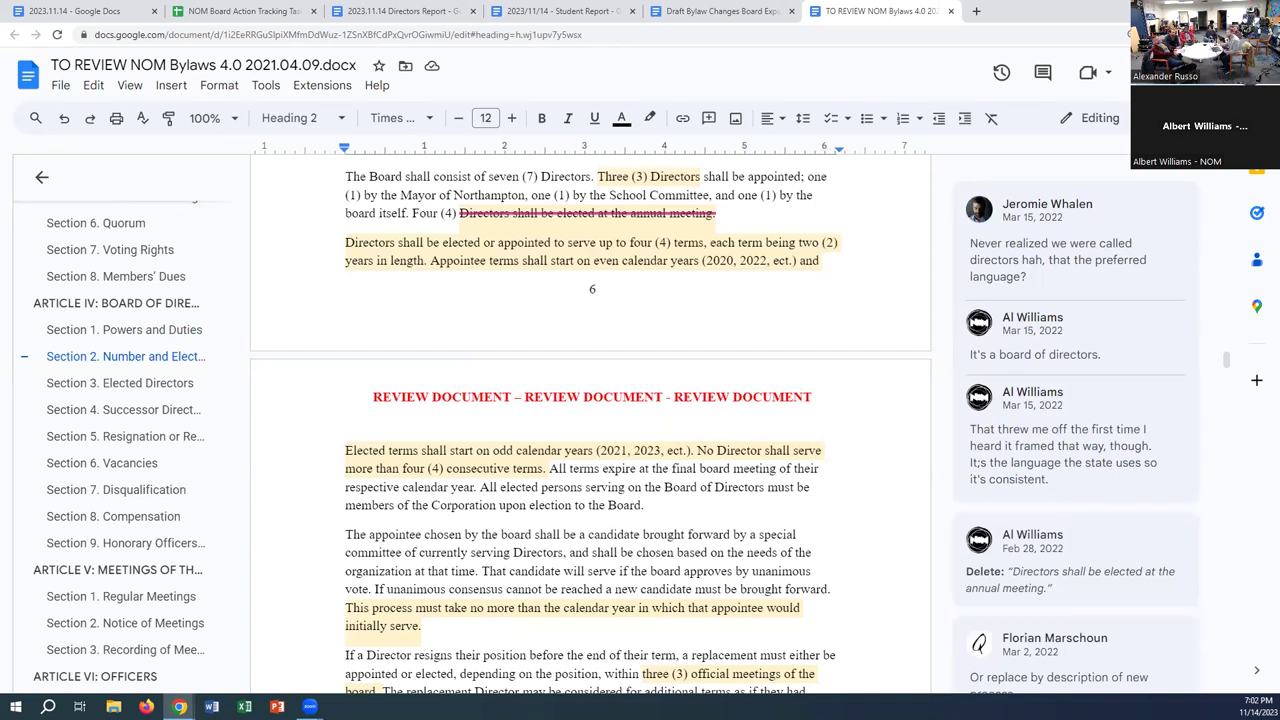
# Switch to the Board Term Comparison spreadsheet and examine the current board members' term blocks and the possible solutions for aligning them
pyautogui.click(891, 10)
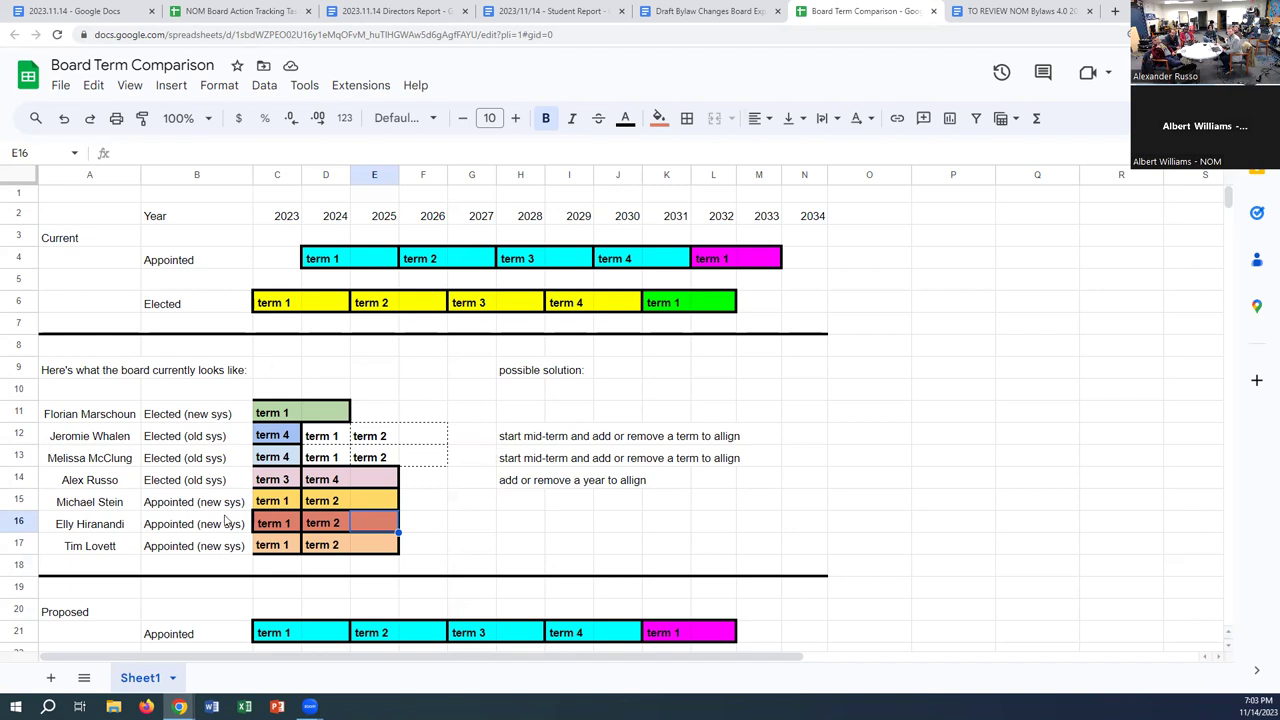
pyautogui.click(424, 369)
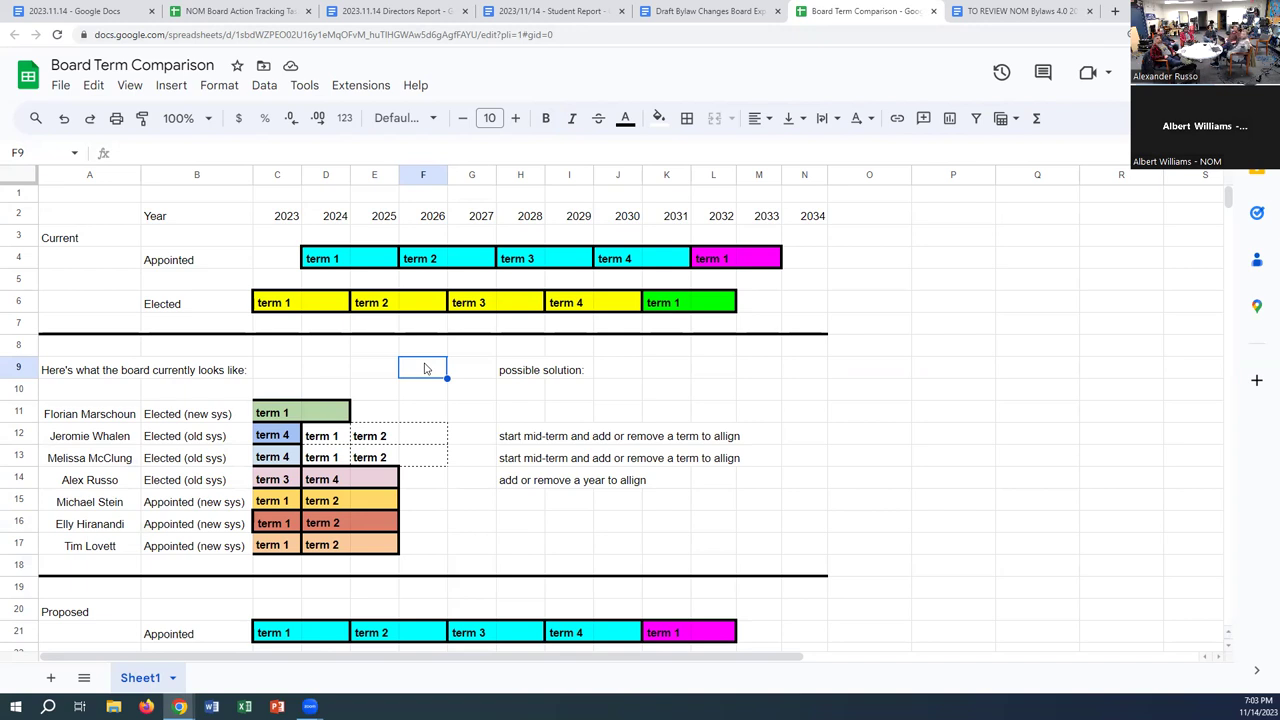
pyautogui.click(287, 530)
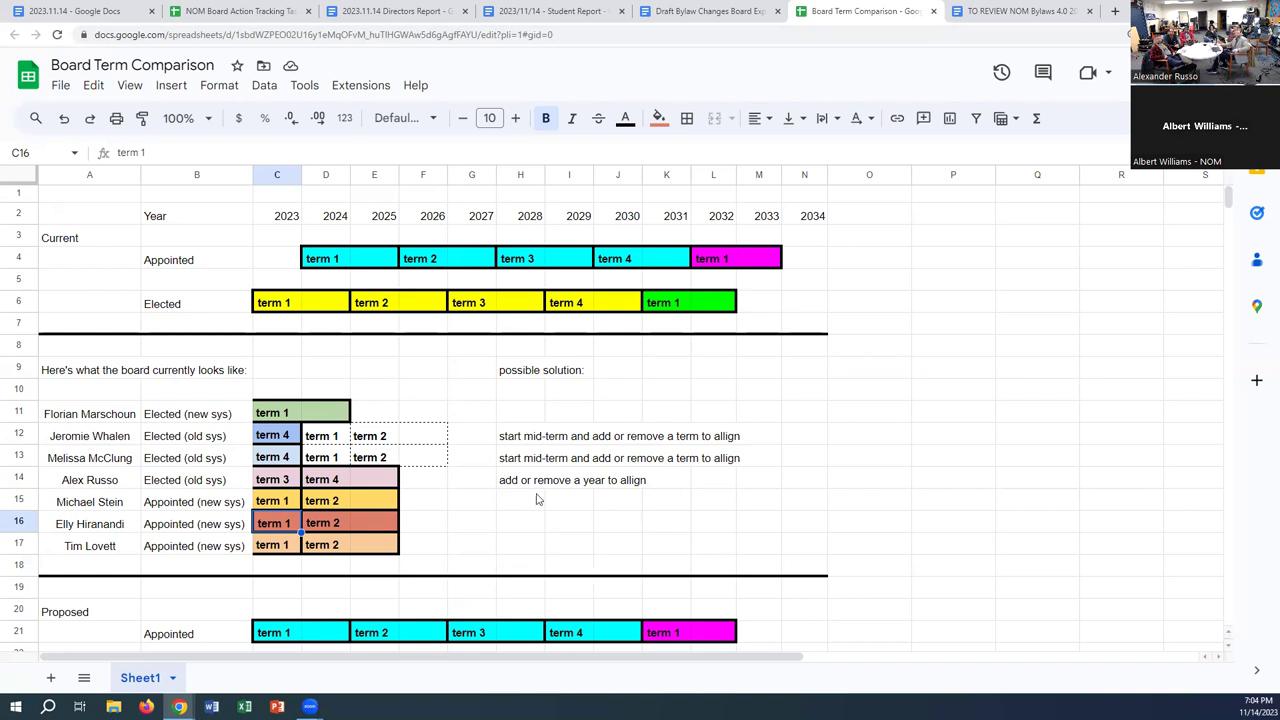
pyautogui.click(431, 528)
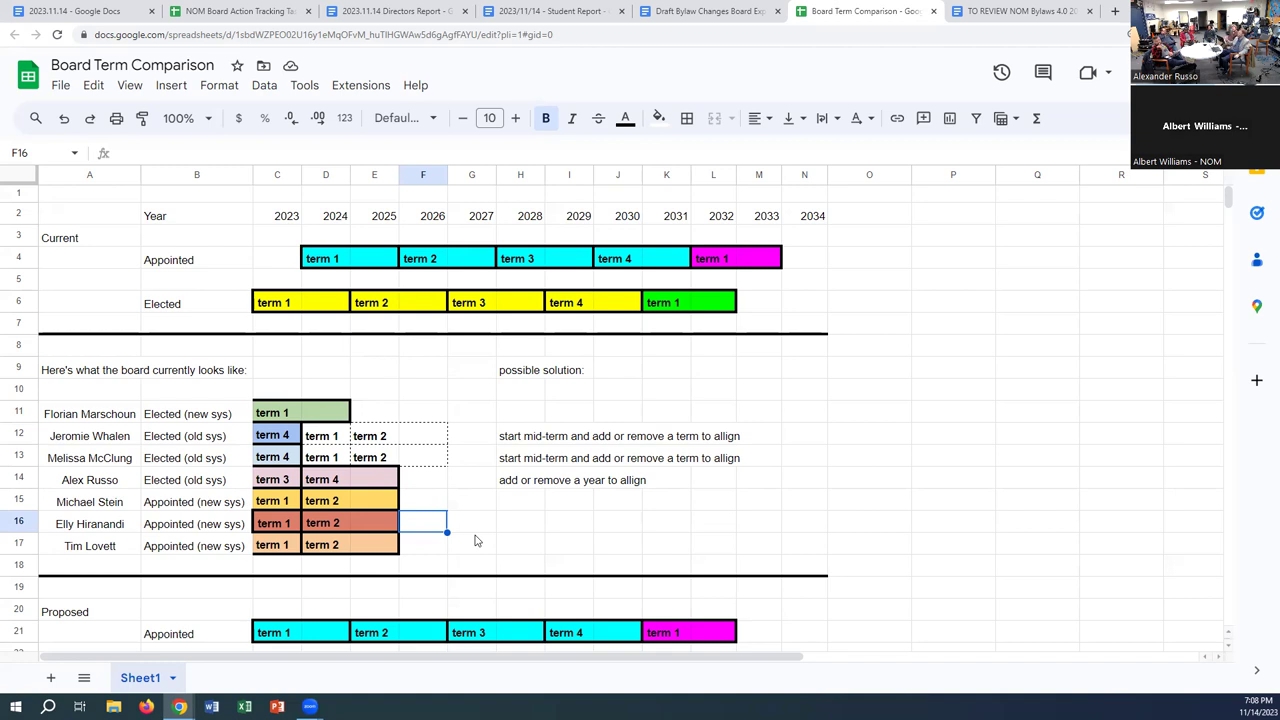
pyautogui.click(389, 414)
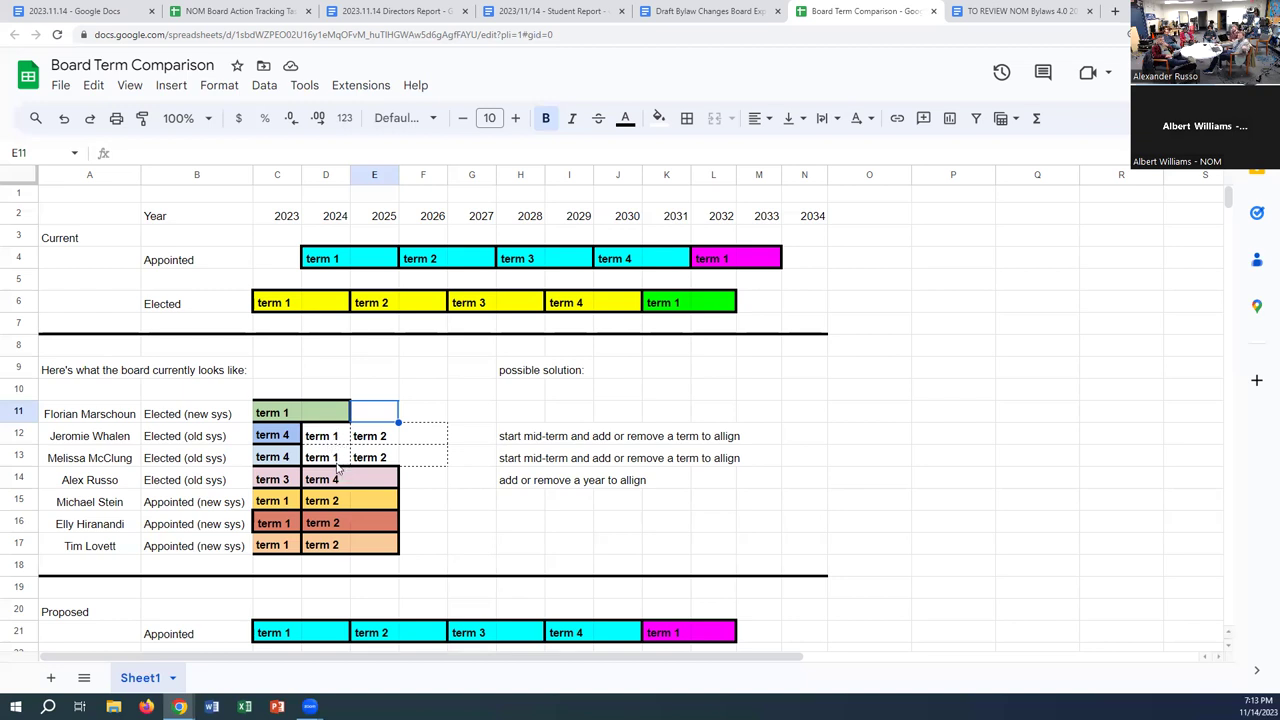
pyautogui.click(514, 442)
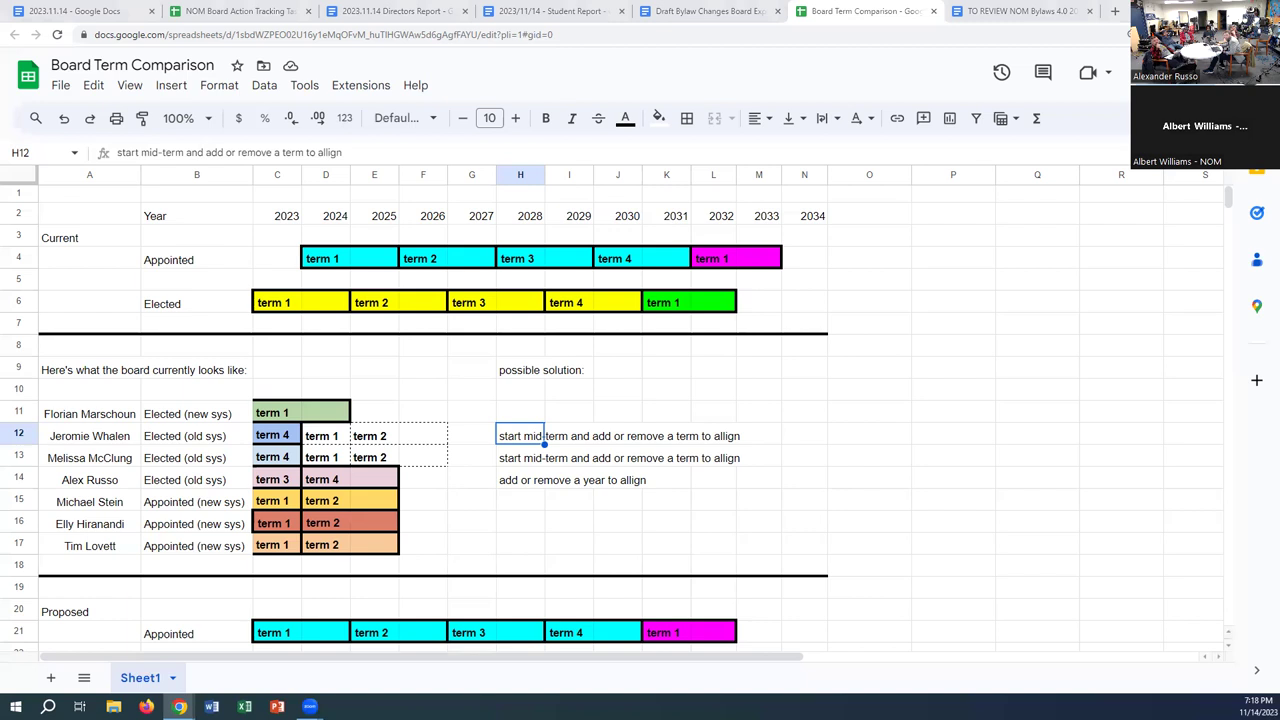
# Compare the term dates in NOM Board Information 2023.08.22 with the row 14 director's terms in Board Term Comparison
pyautogui.moveTo(834, 29); pyautogui.dragTo(753, 20)
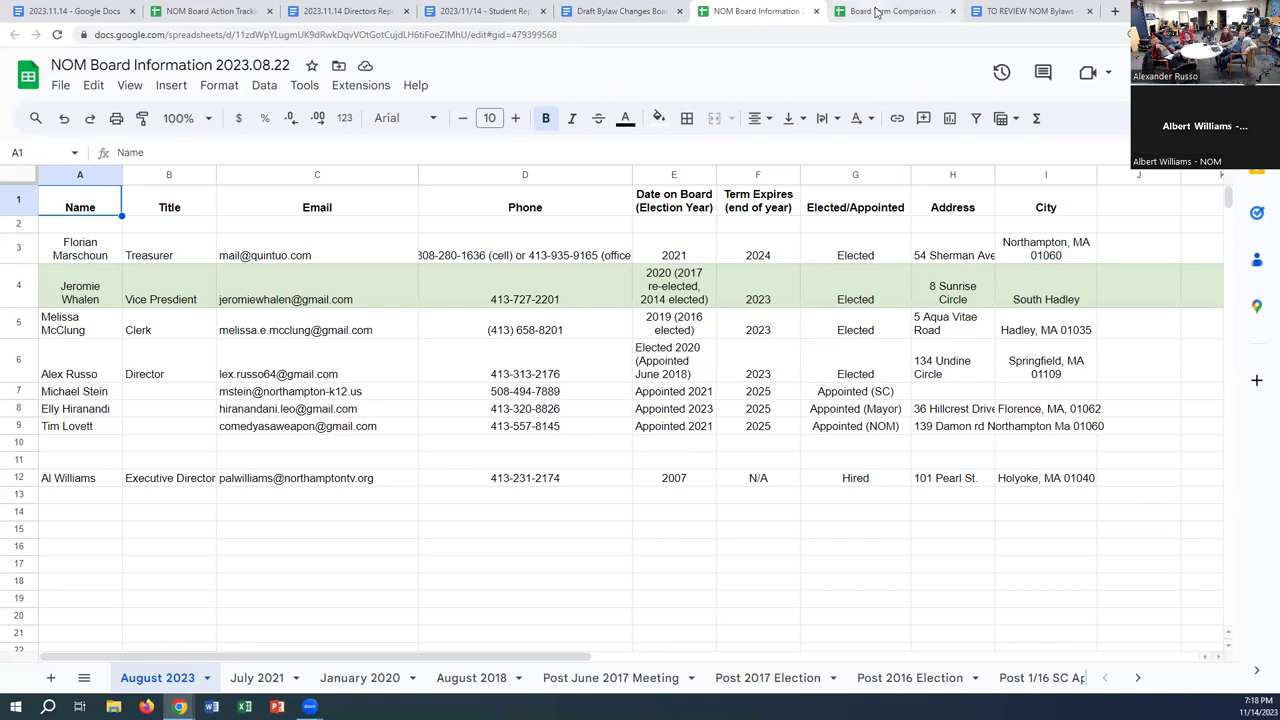
pyautogui.click(876, 11)
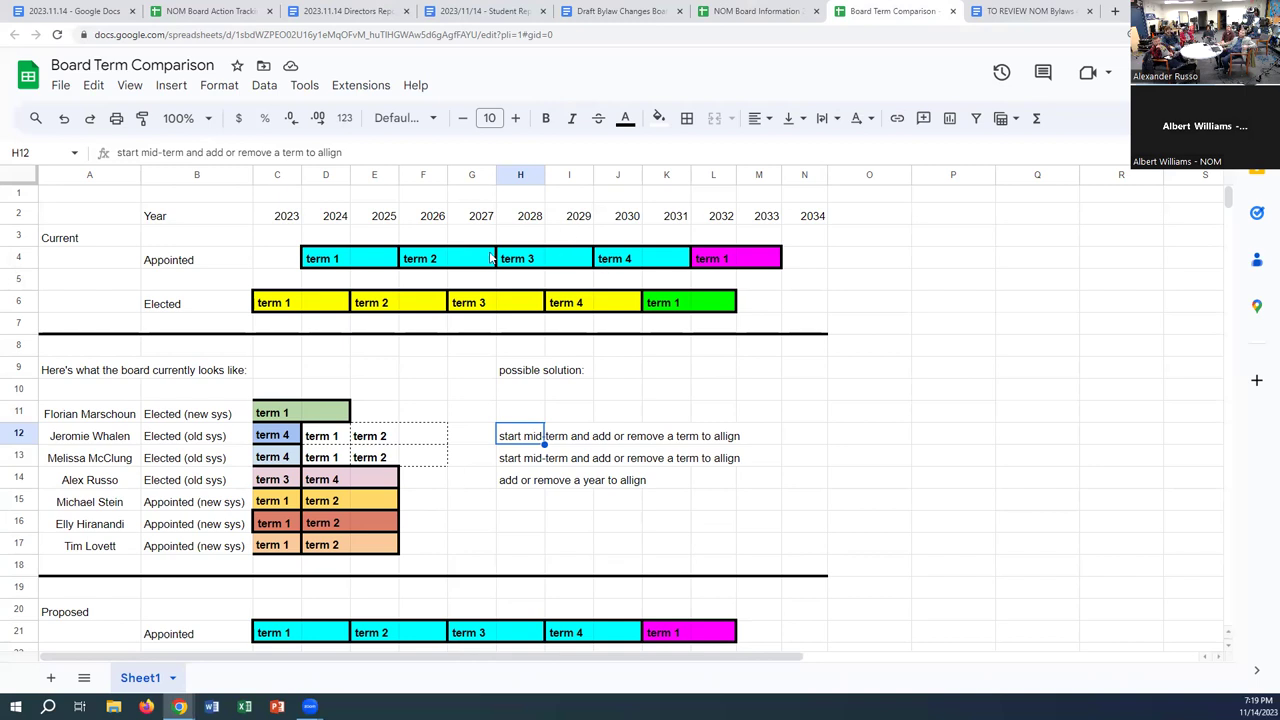
pyautogui.click(323, 480)
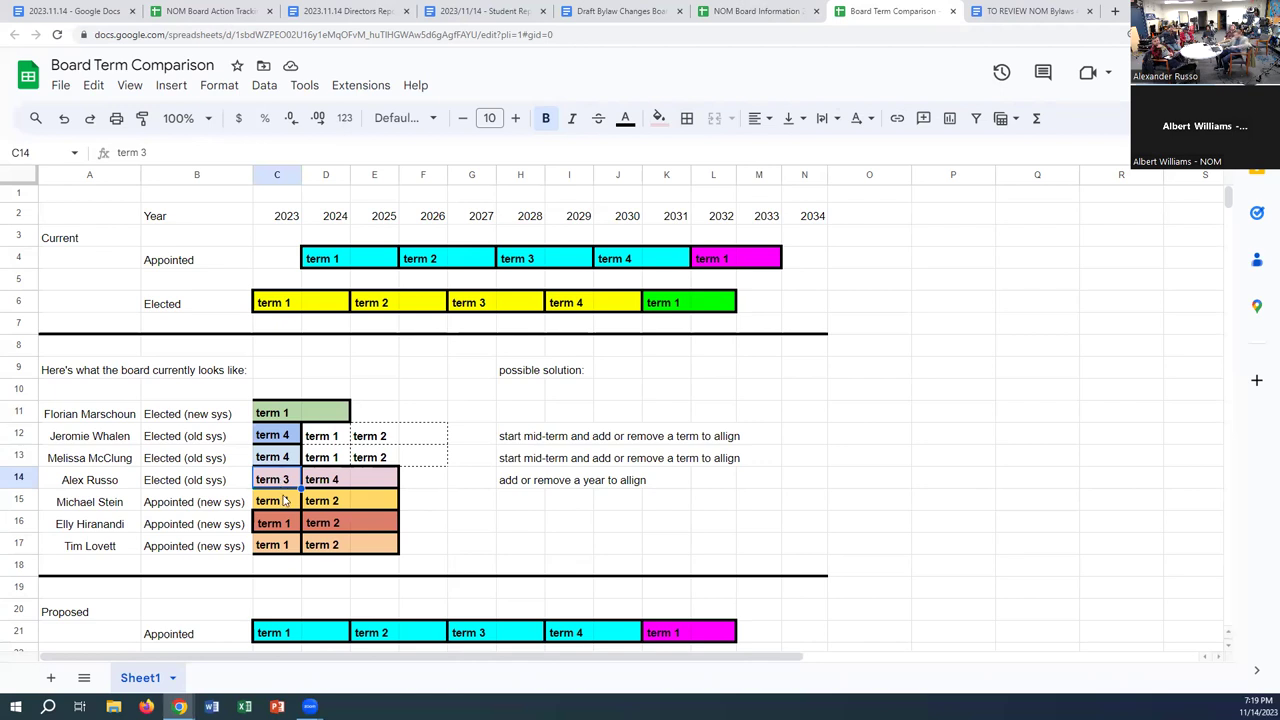
pyautogui.keyDown('shift'); pyautogui.click(341, 477); pyautogui.keyUp('shift')
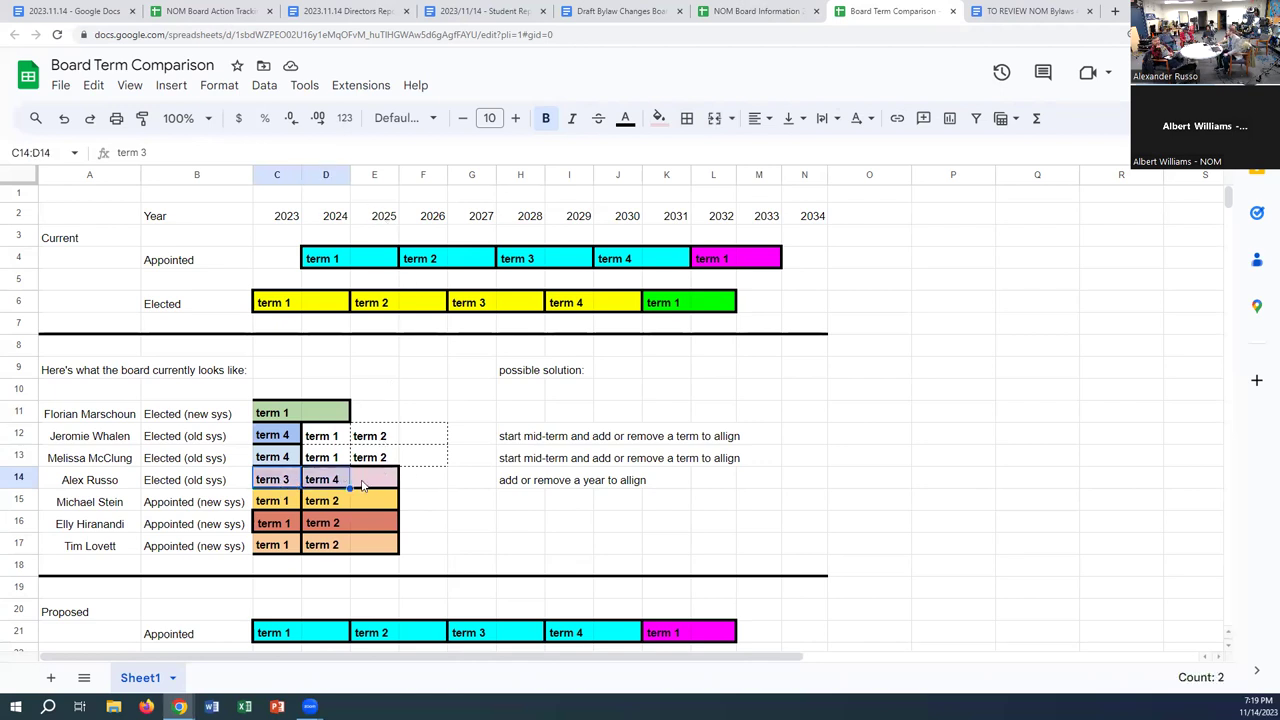
pyautogui.click(366, 481)
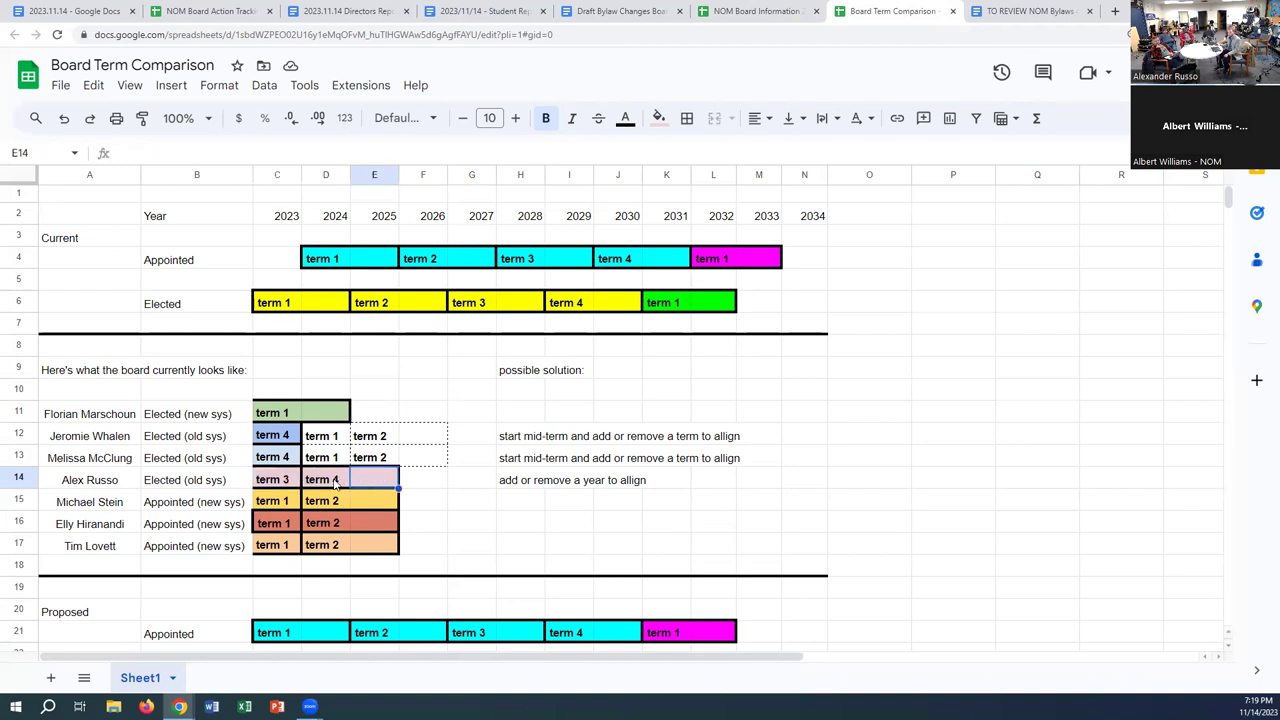
pyautogui.click(342, 465)
pyautogui.click(340, 479)
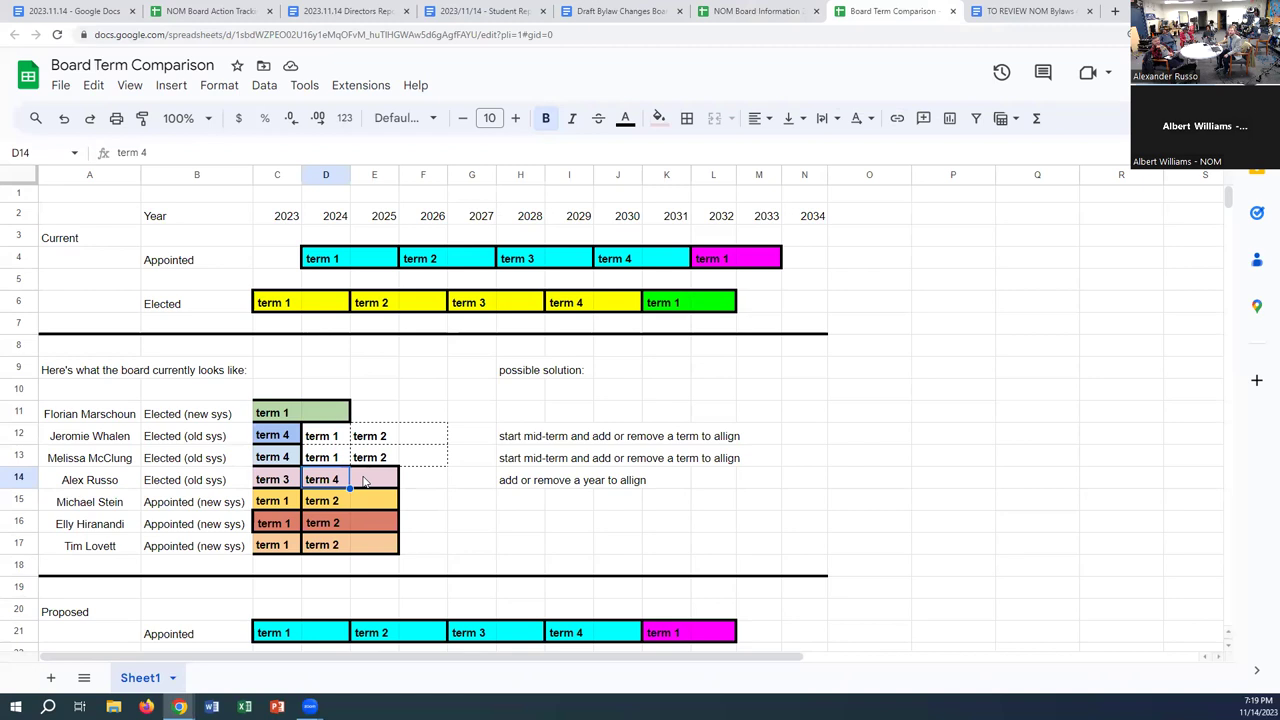
pyautogui.click(370, 480)
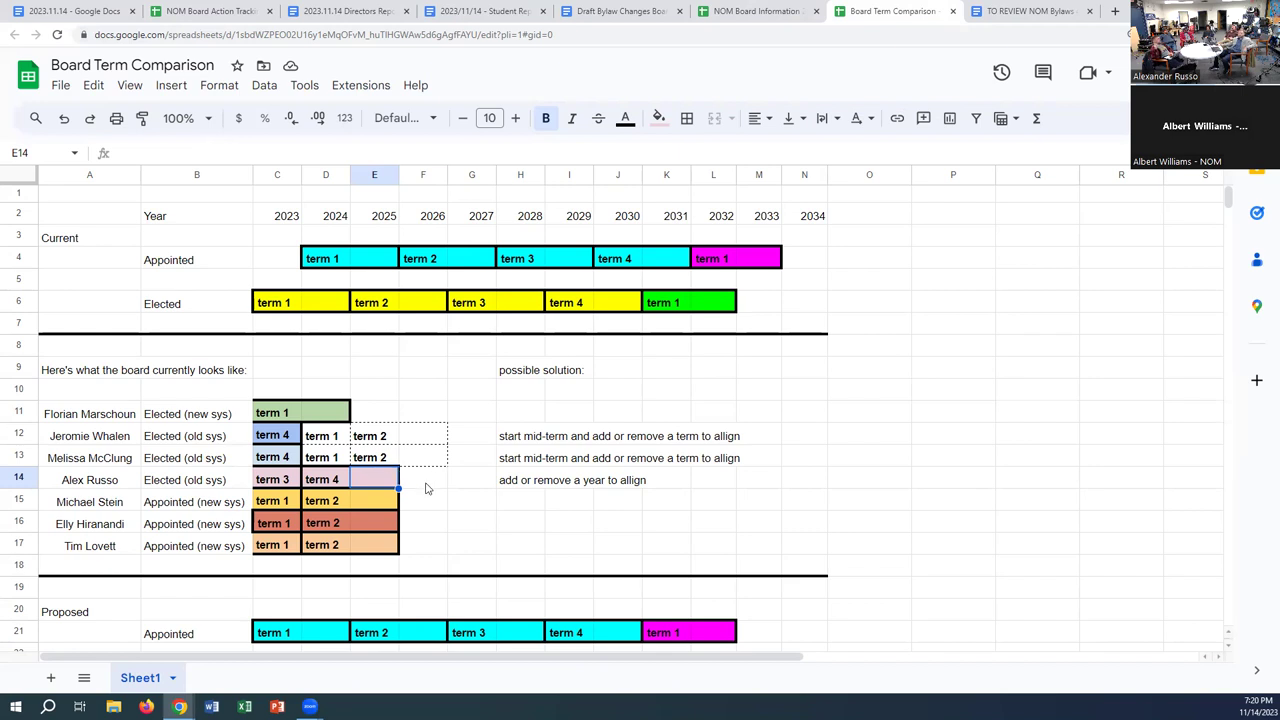
pyautogui.click(428, 487)
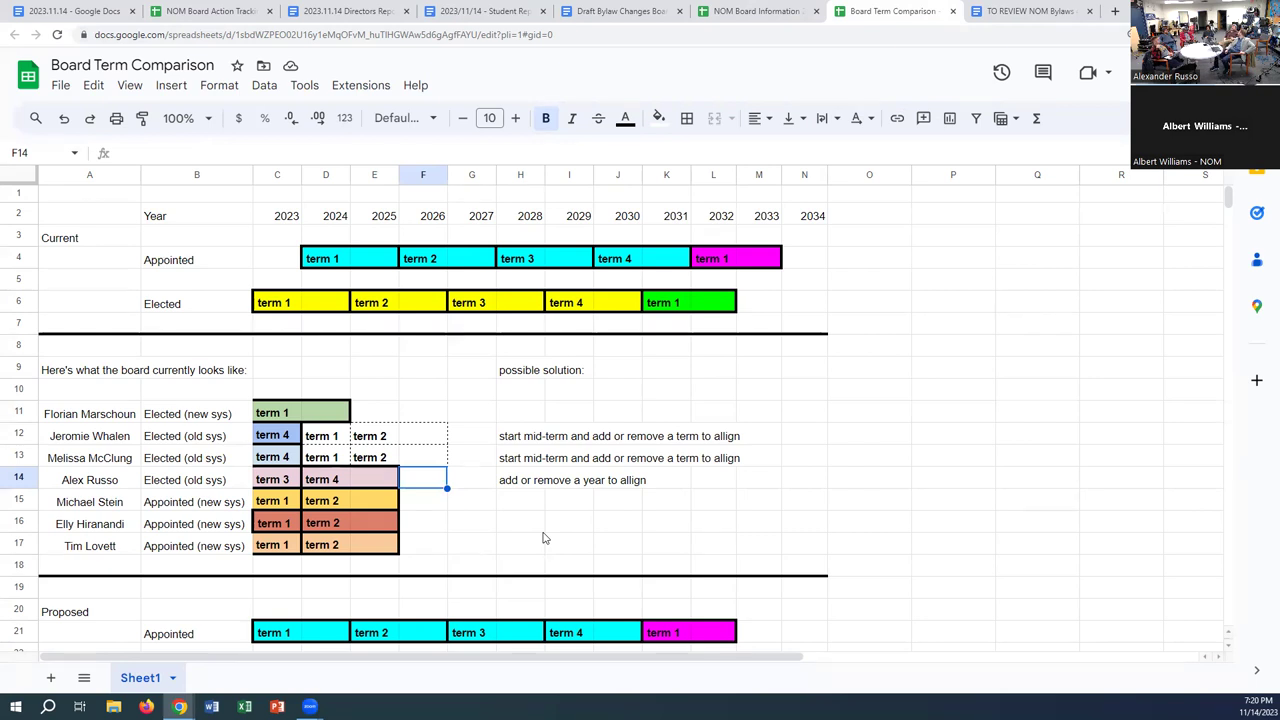
pyautogui.click(736, 12)
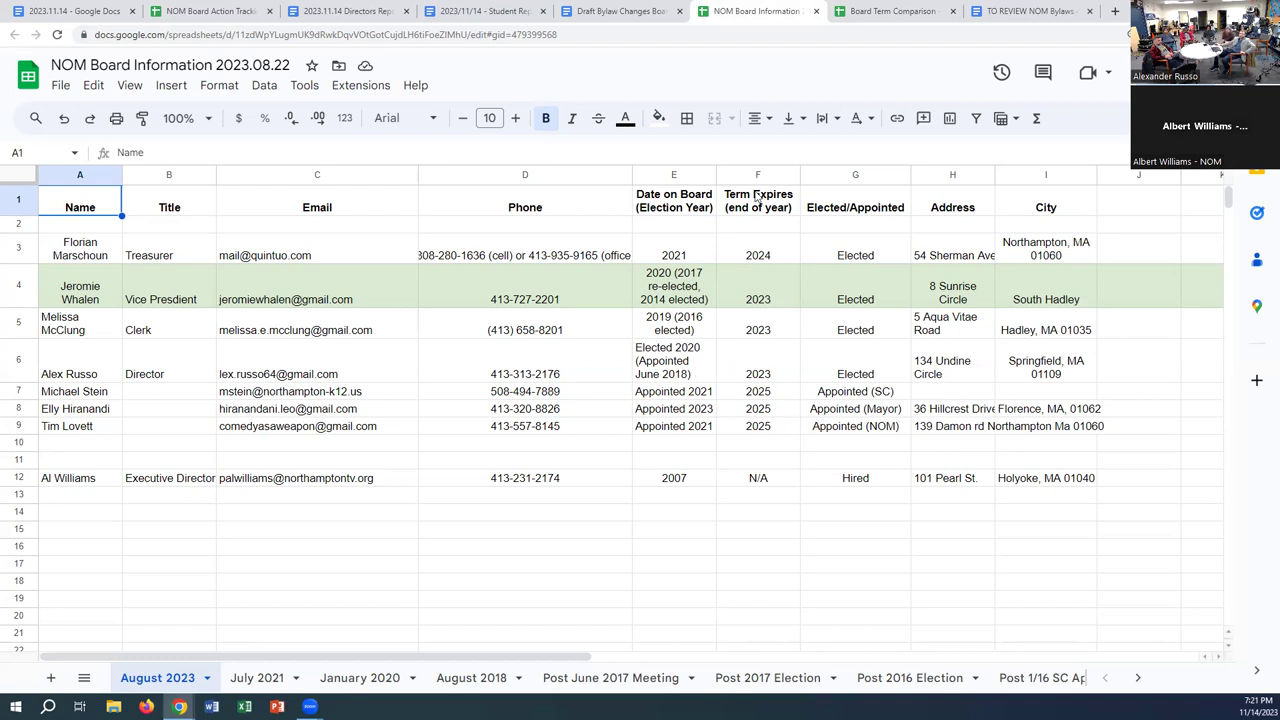
pyautogui.click(899, 12)
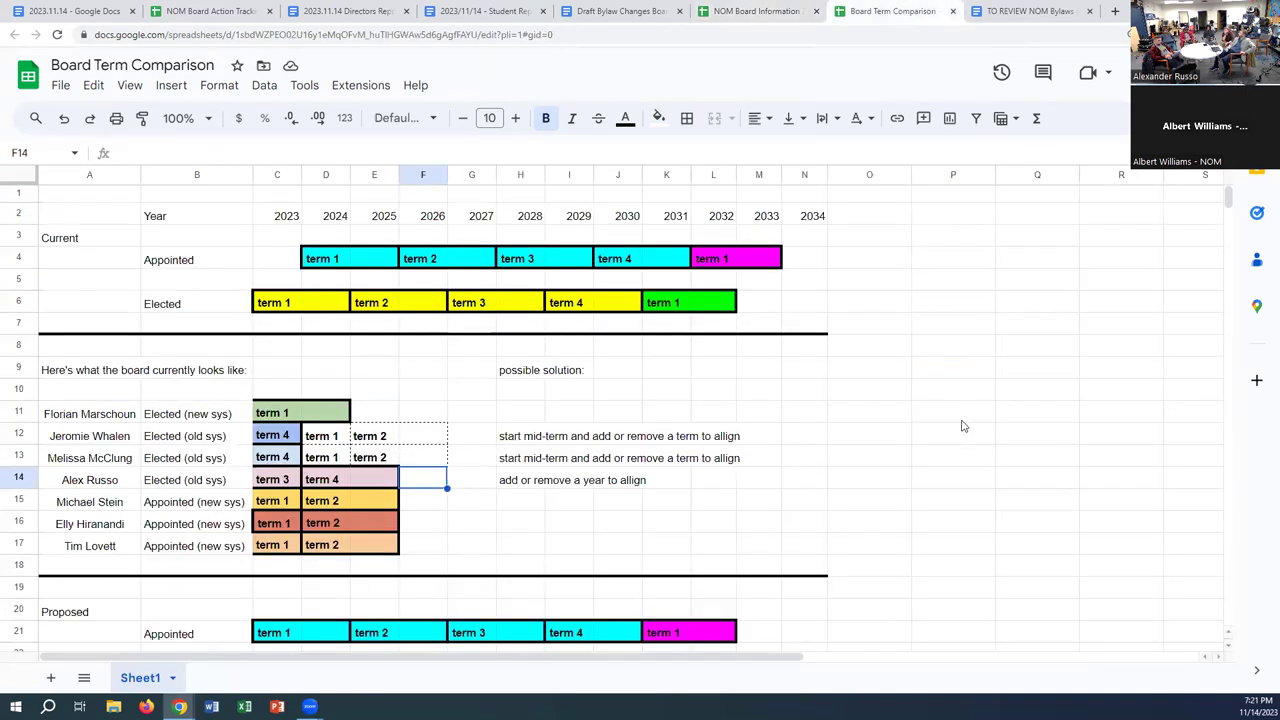
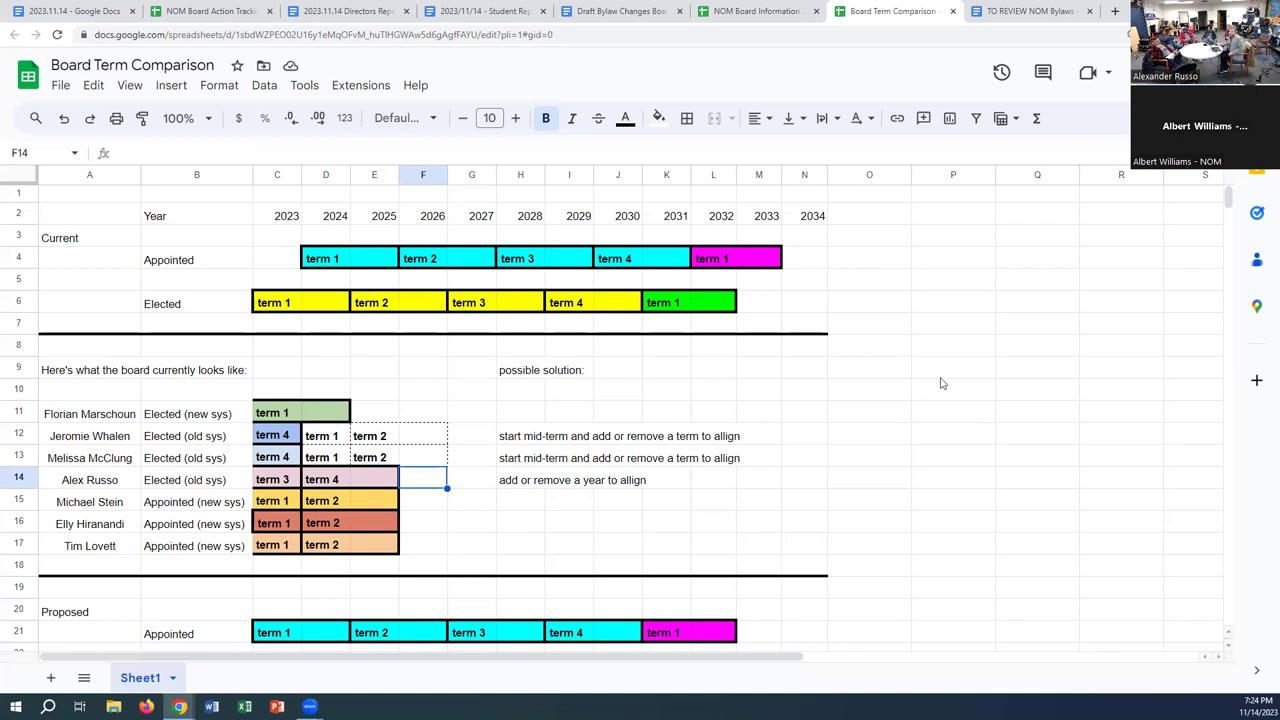
# Search the NOM Bylaws 4.0 review document for "vacency" and read Section 5 on resignation or removal and Section 6 on vacancies
pyautogui.click(1028, 14)
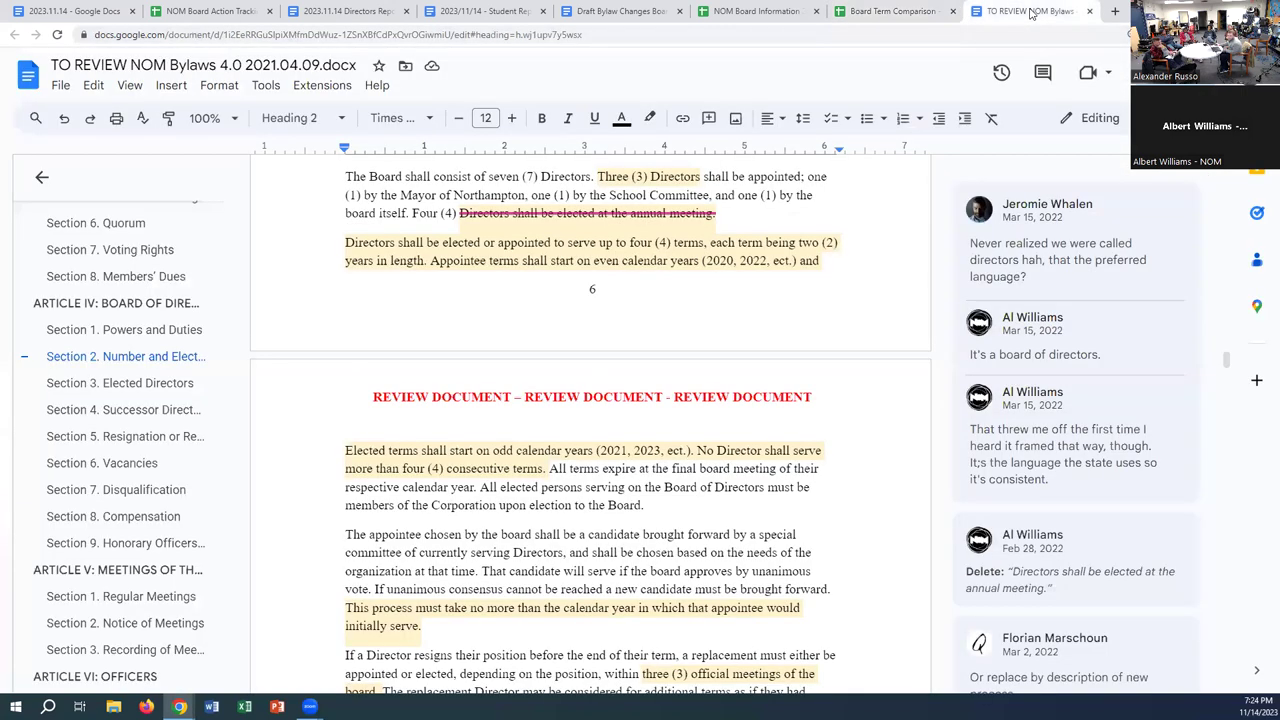
pyautogui.click(1089, 11)
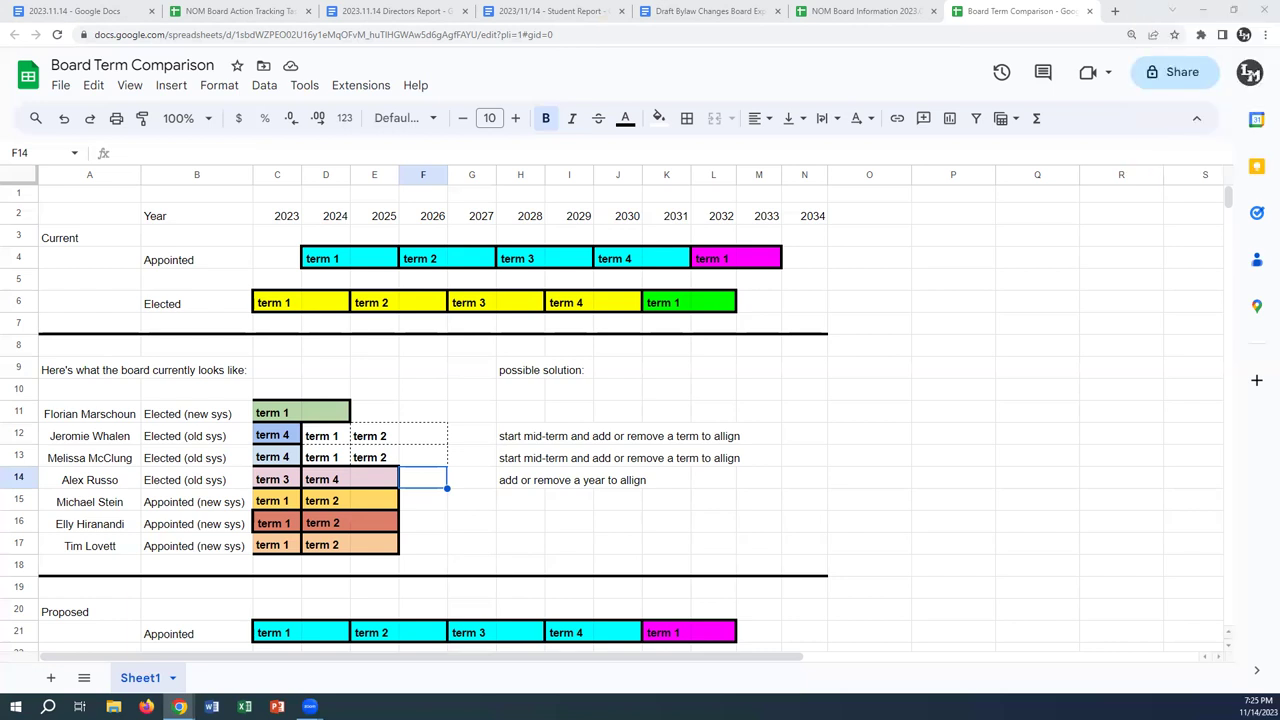
pyautogui.moveTo(1270, 11); pyautogui.dragTo(1010, 11)
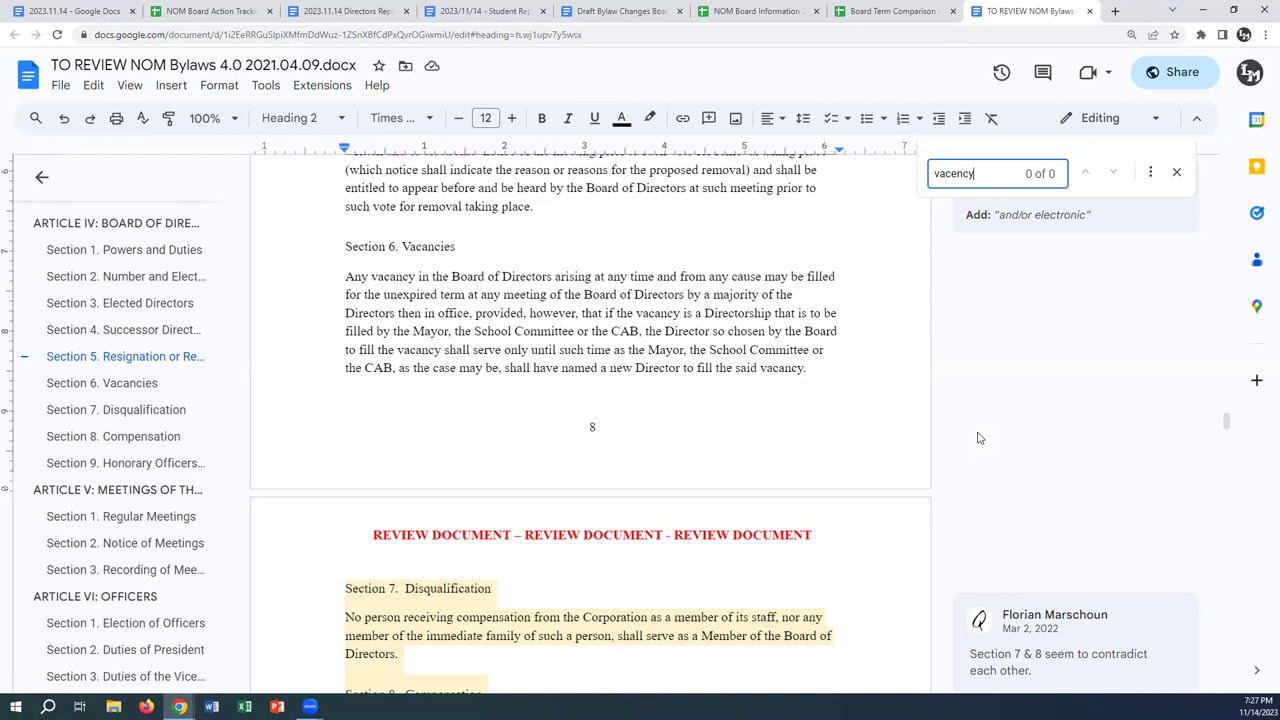
pyautogui.scroll(3, 650, 497)
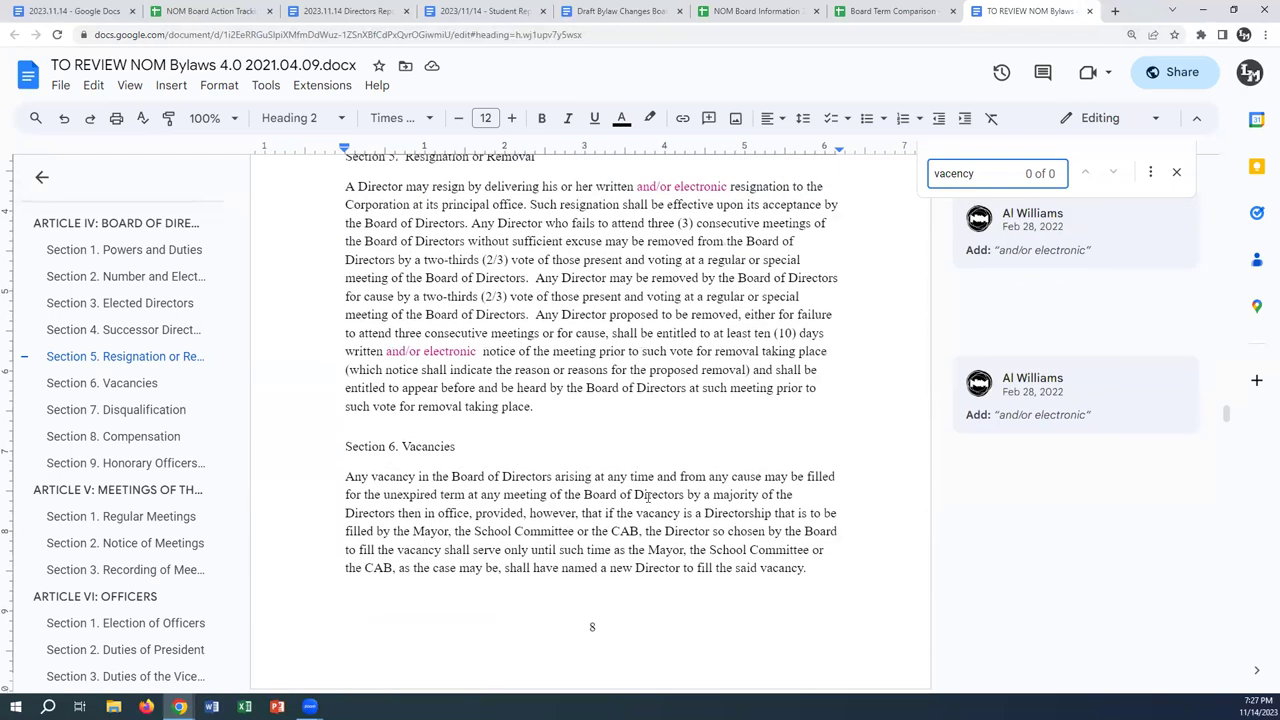
pyautogui.scroll(1, 648, 497)
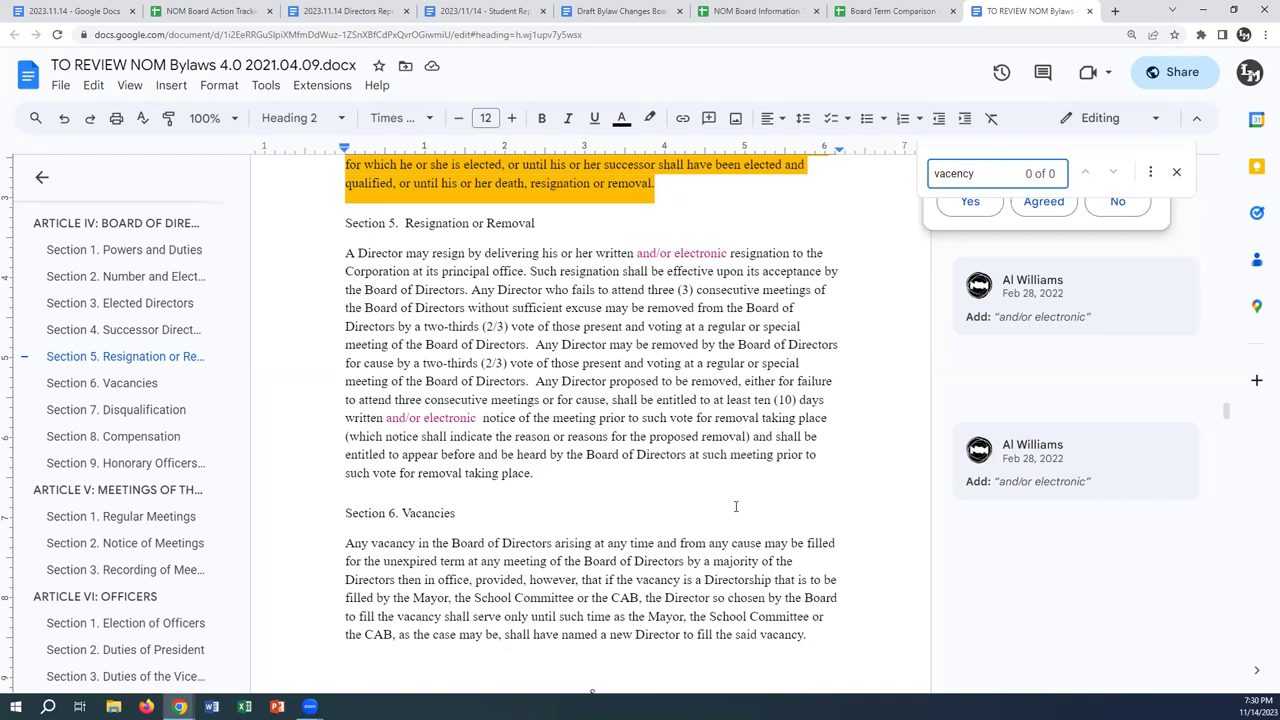
# Recheck Board Term Comparison, return to Draft Bylaw Changes Board Expansion, and select the draft Section 2 paragraph on the board's nine directors
pyautogui.click(862, 11)
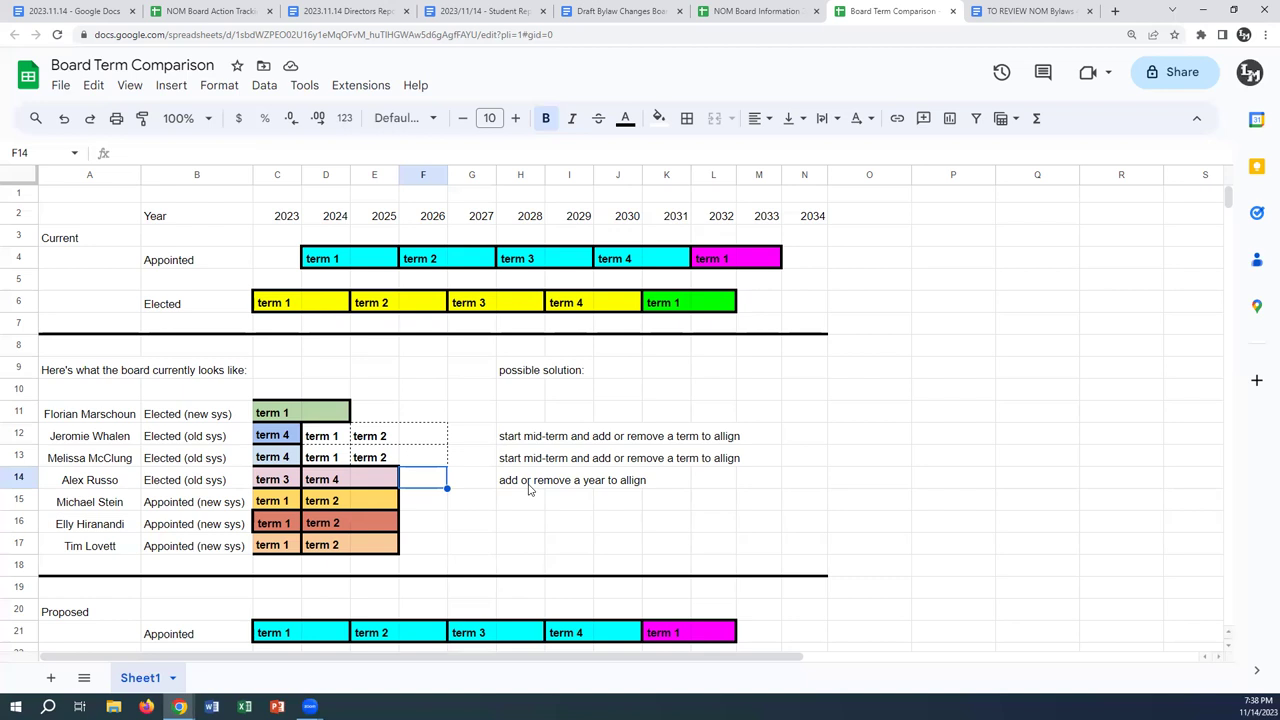
pyautogui.click(603, 13)
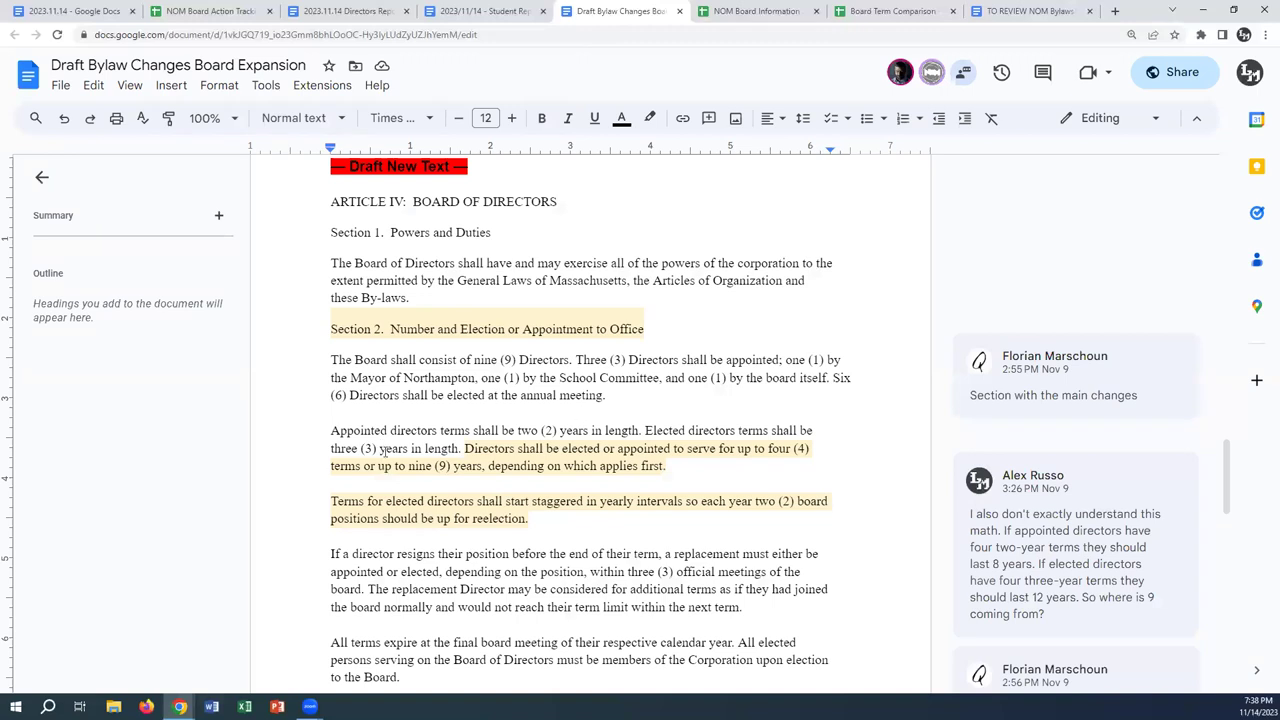
pyautogui.moveTo(332, 352); pyautogui.dragTo(622, 397)
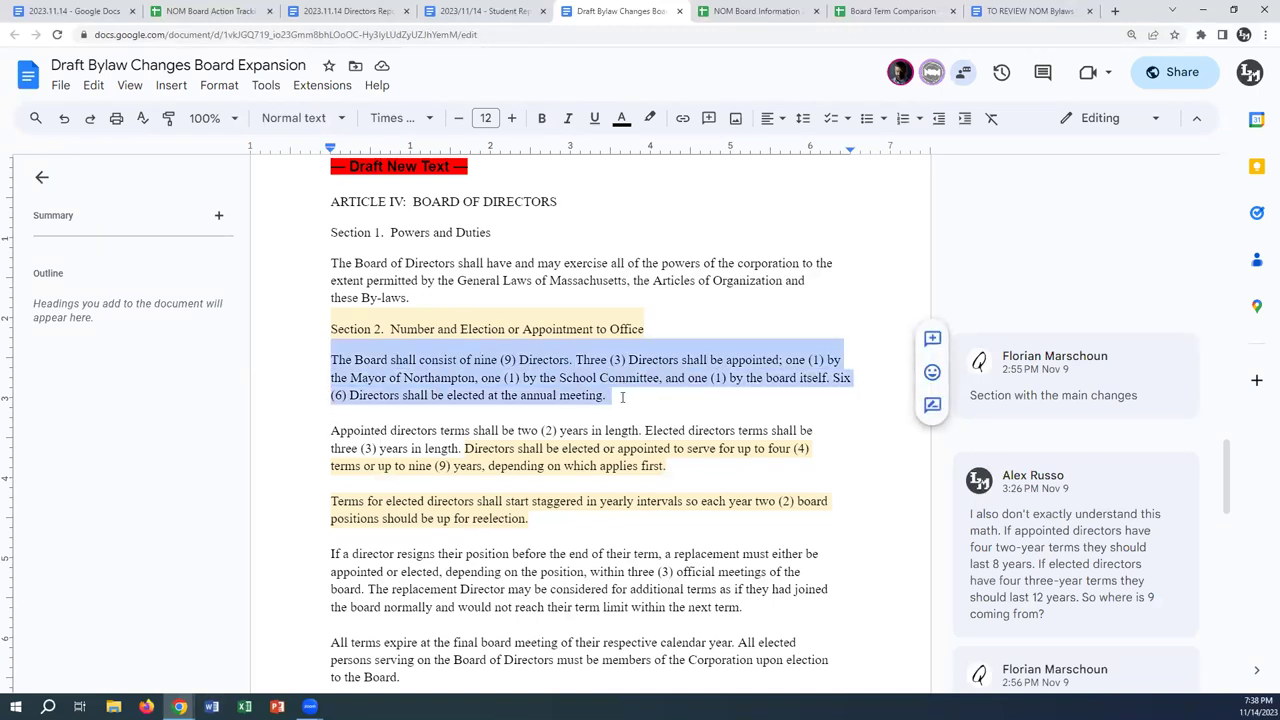